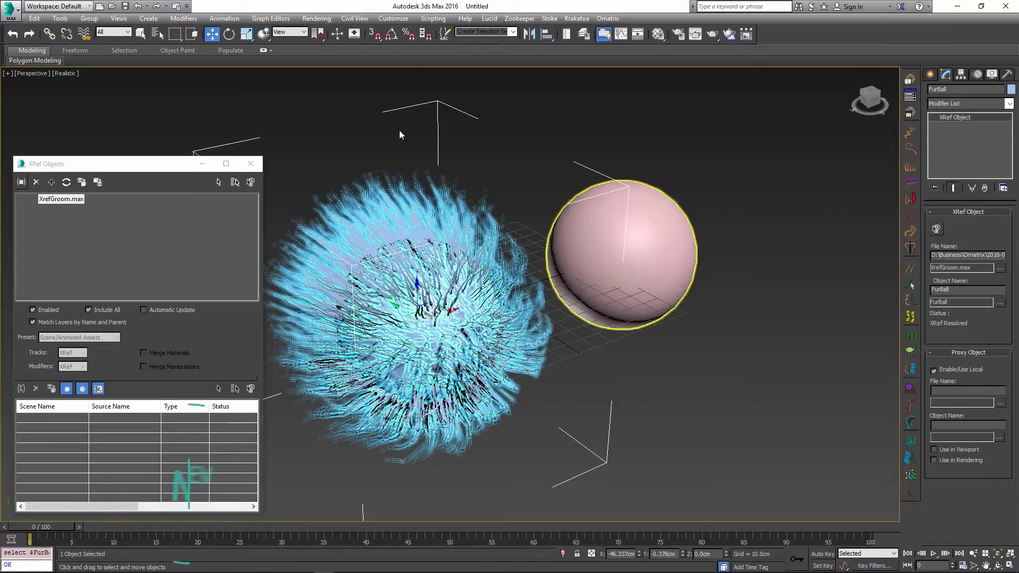
- Switch to Select and Link, then back to Select and Move, and select the fur ball
{"action": "left_click", "coordinate": [50, 34]}
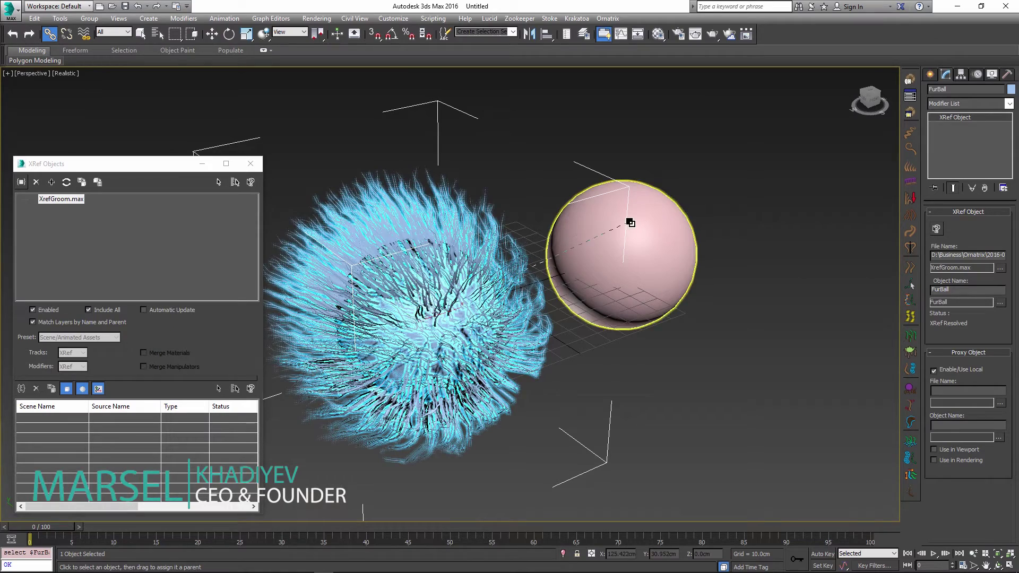
{"action": "key", "text": "w"}
{"action": "left_click", "coordinate": [430, 230]}
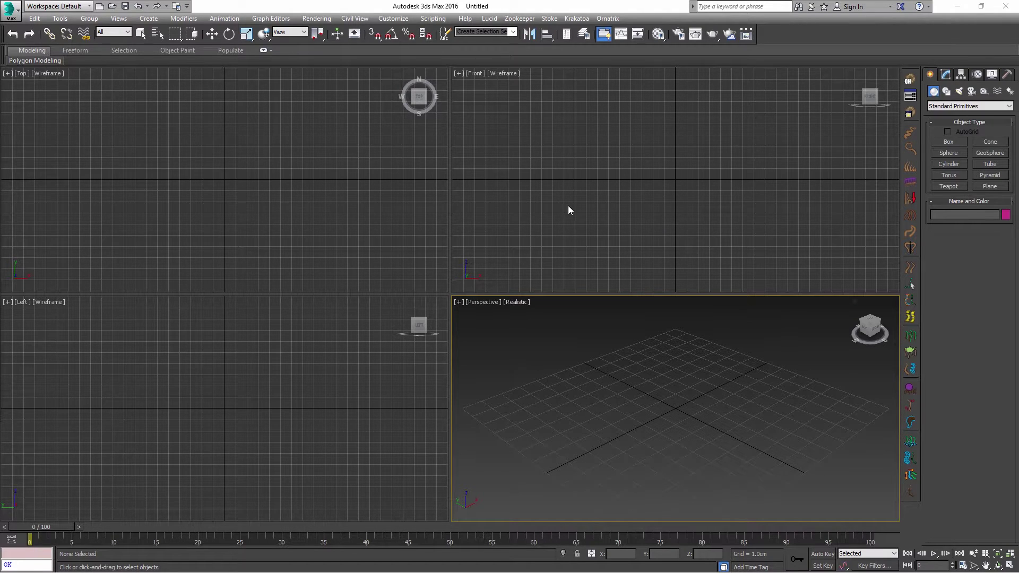
- Maximize Perspective, draw a roughly 41.7 cm radius sphere and grow the Ornatrix Fur groom on it
{"action": "key", "text": "w"}
{"action": "key", "text": "alt+w"}
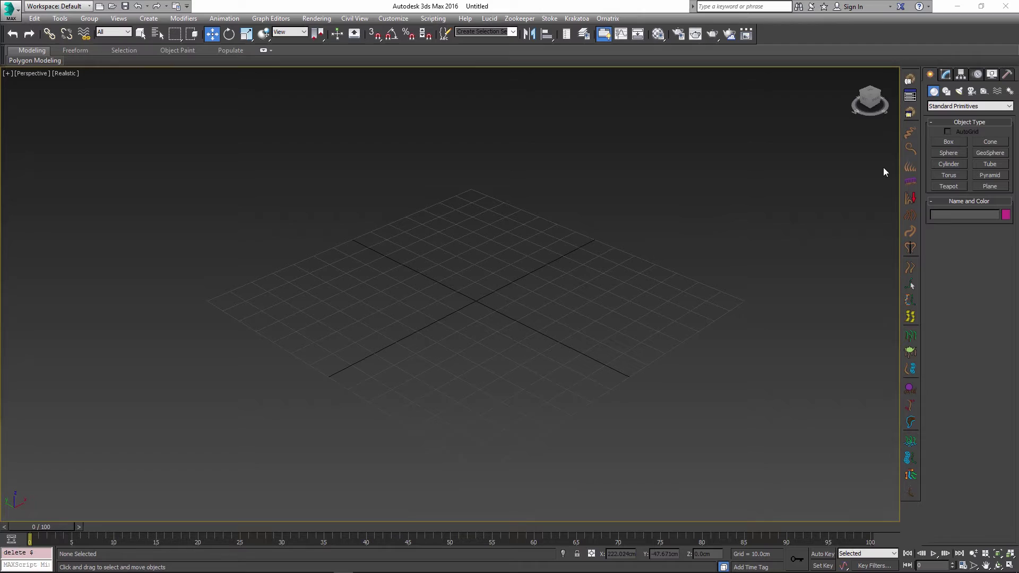
{"action": "left_click", "coordinate": [948, 153]}
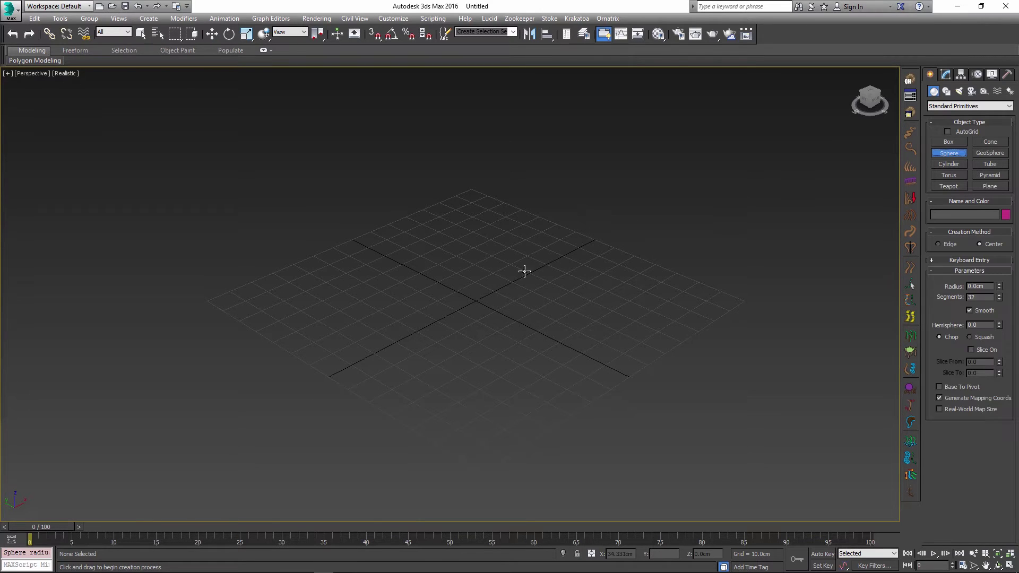
{"action": "left_click_drag", "start_coordinate": [476, 303], "coordinate": [490, 363]}
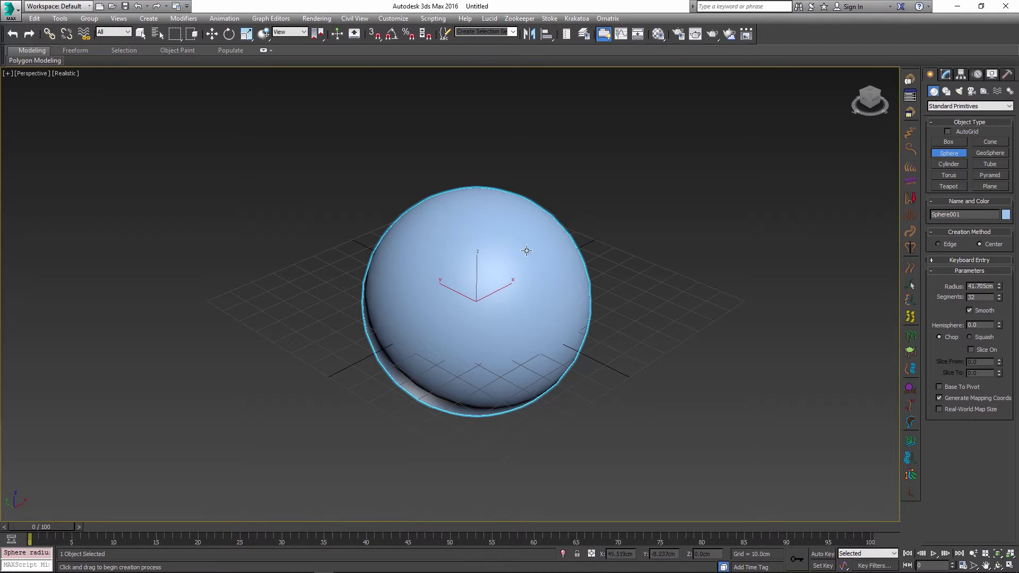
{"action": "right_click", "coordinate": [619, 169]}
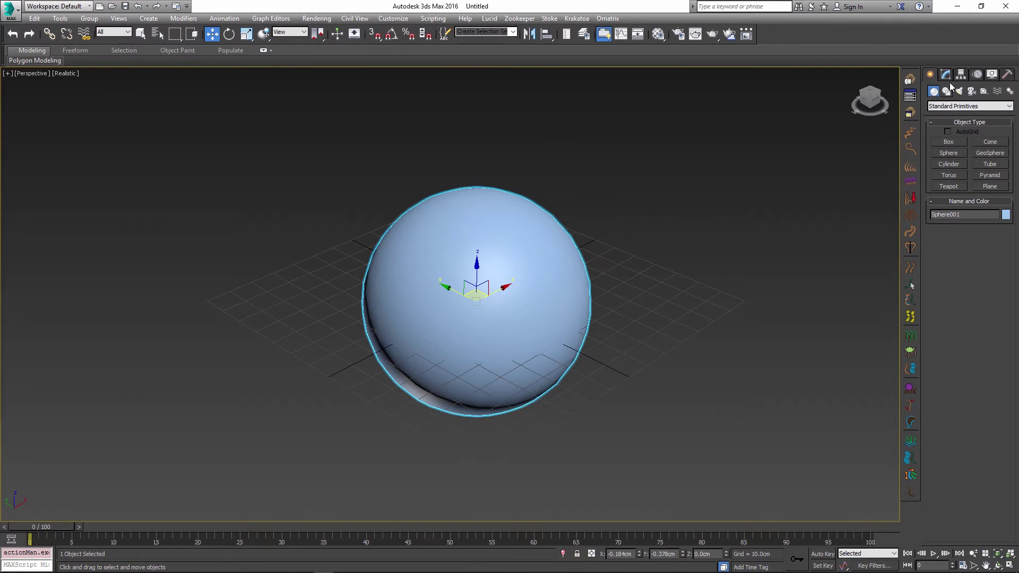
{"action": "left_click", "coordinate": [909, 79]}
{"action": "double_click", "coordinate": [438, 215]}
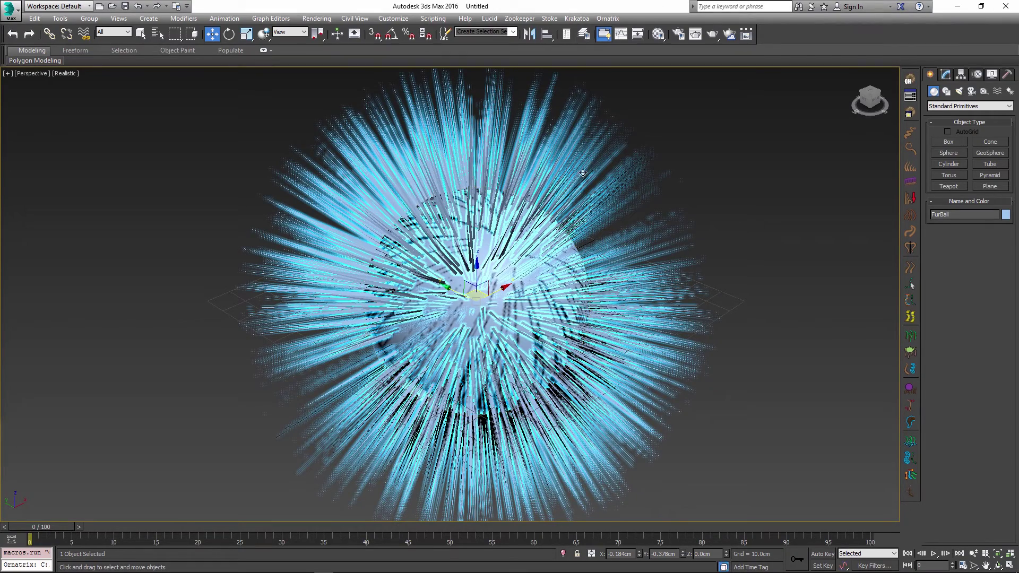
- In Ox Edit Guides, select all 300 guide tips and sweep them sideways across the sphere
{"action": "left_click", "coordinate": [945, 73]}
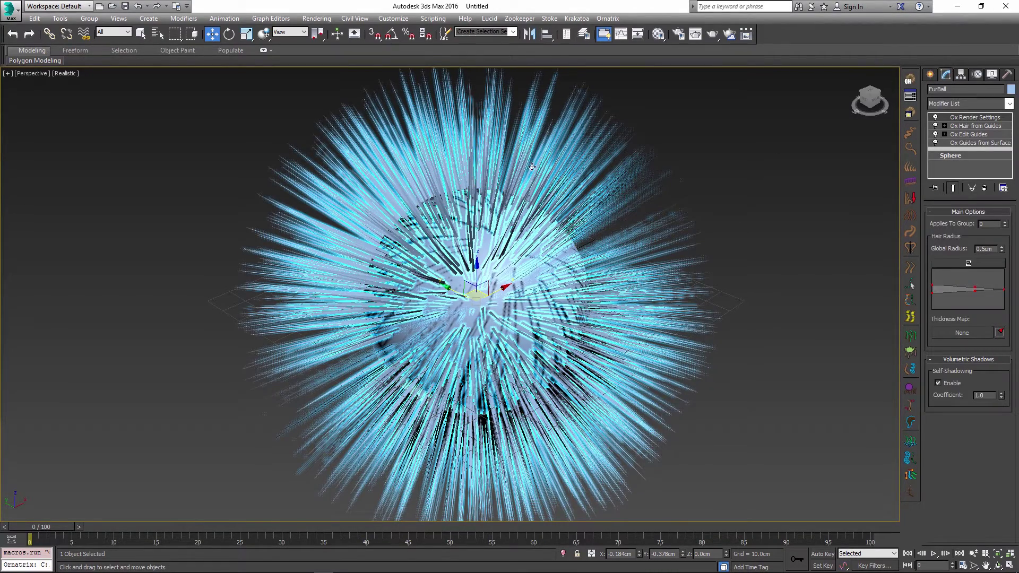
{"action": "left_click", "coordinate": [974, 135]}
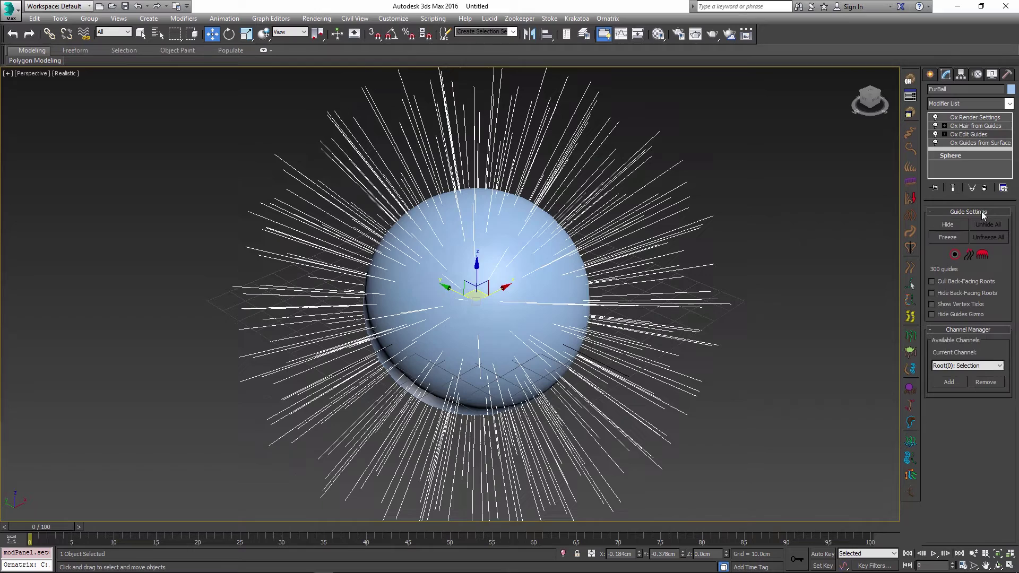
{"action": "left_click", "coordinate": [968, 255]}
{"action": "left_click_drag", "start_coordinate": [347, 109], "coordinate": [722, 472]}
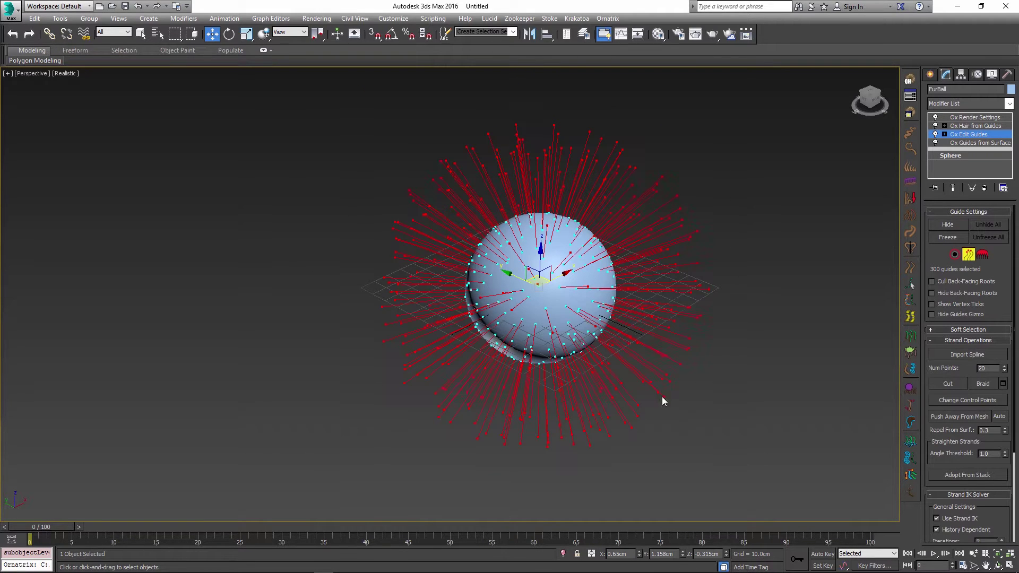
{"action": "left_click_drag", "start_coordinate": [516, 276], "coordinate": [543, 256]}
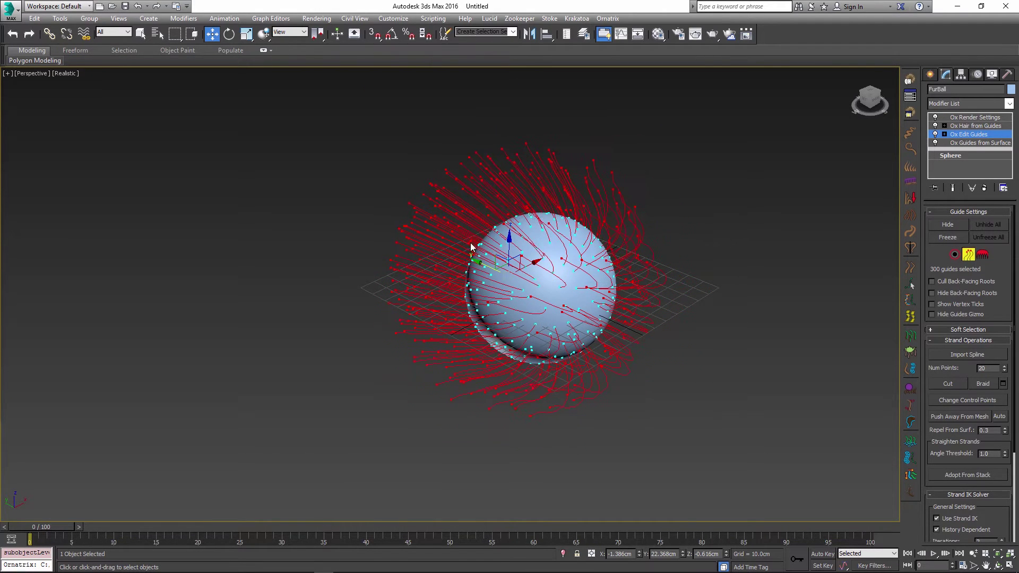
{"action": "middle_click_drag", "start_coordinate": [543, 256], "coordinate": [591, 236], "text": "alt"}
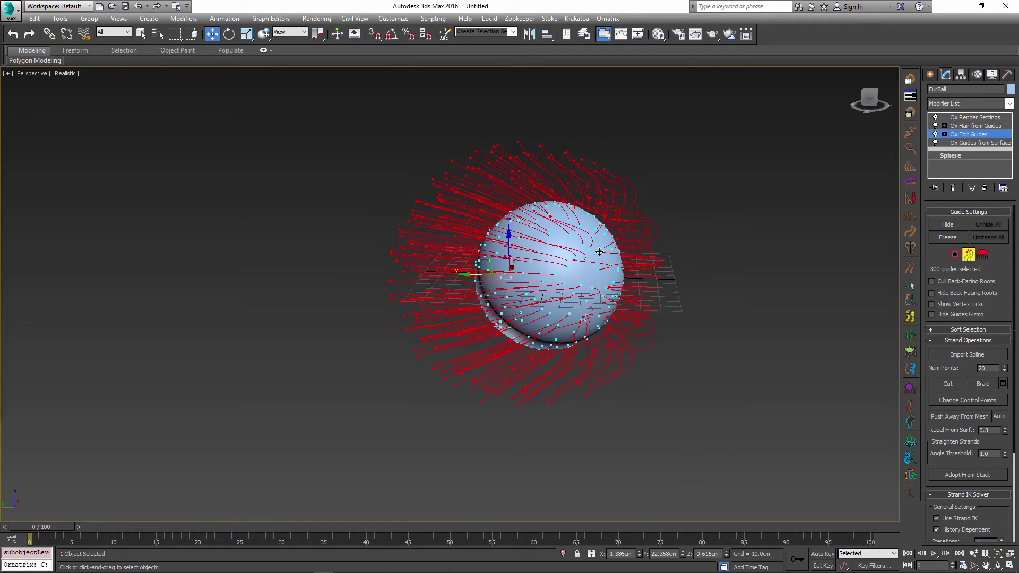
- Add Ox Strand Frizz and Ox Strand Curling modifiers to the top of FurBall's stack
{"action": "left_click", "coordinate": [981, 127]}
{"action": "left_click", "coordinate": [1009, 104]}
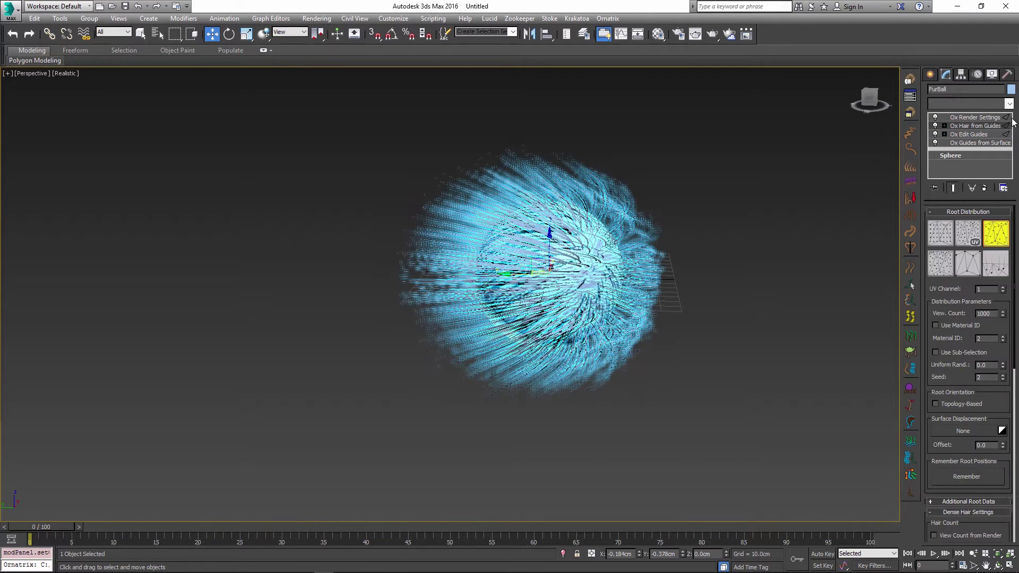
{"action": "left_click_drag", "start_coordinate": [1010, 120], "coordinate": [1009, 269]}
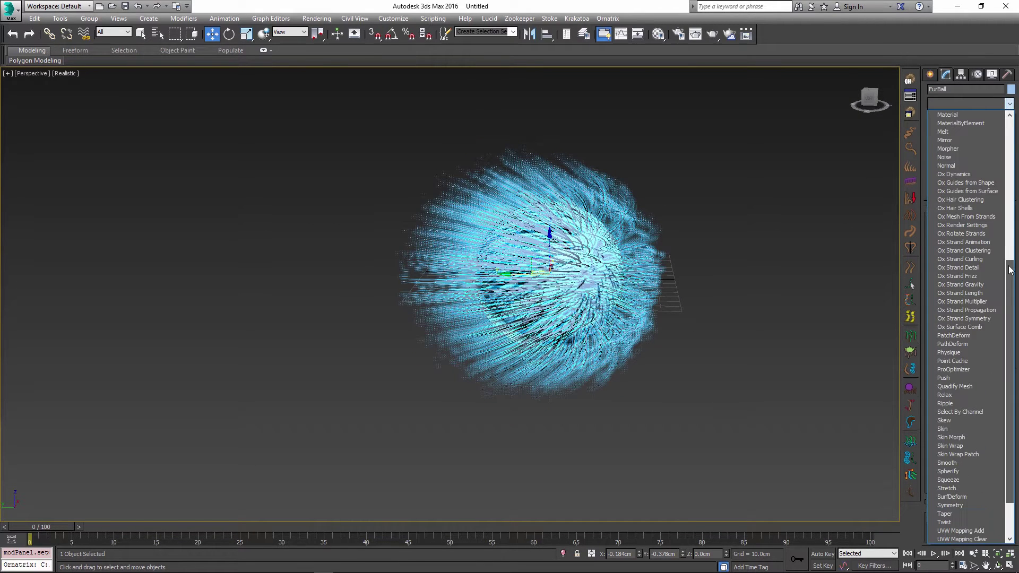
{"action": "left_click", "coordinate": [982, 275]}
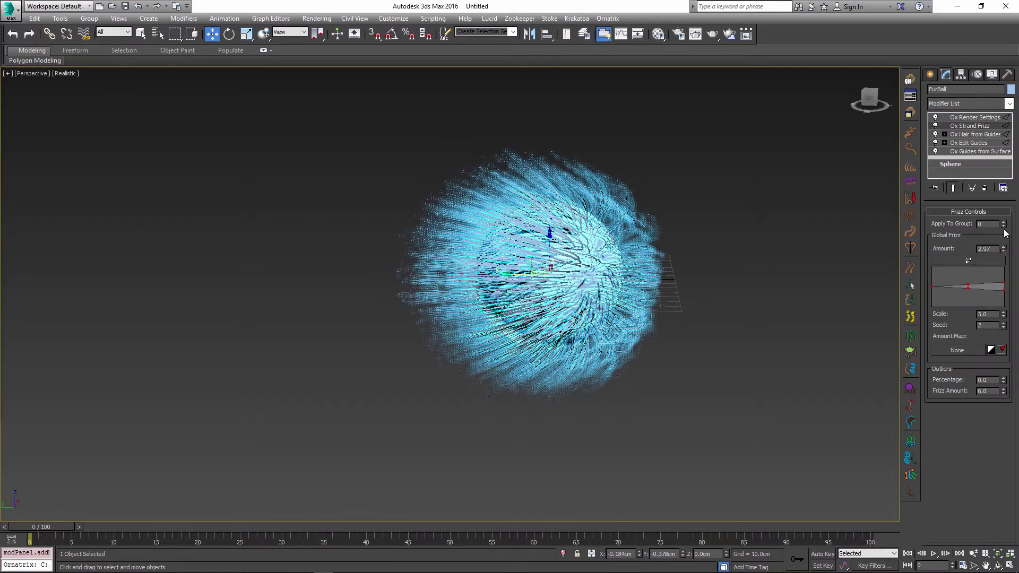
{"action": "left_click", "coordinate": [1009, 103]}
{"action": "left_click_drag", "start_coordinate": [1010, 143], "coordinate": [1010, 371]}
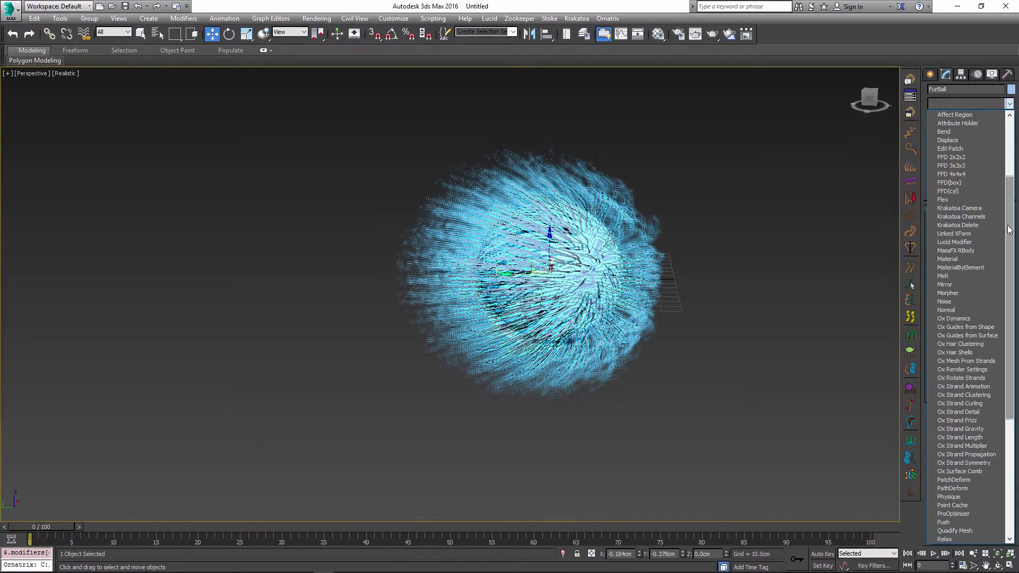
{"action": "left_click", "coordinate": [959, 192]}
{"action": "mouse_move", "coordinate": [570, 248]}
{"action": "middle_mouse_down", "text": "alt"}
{"action": "mouse_move", "coordinate": [632, 225]}
{"action": "mouse_move", "coordinate": [586, 229]}
{"action": "mouse_move", "coordinate": [586, 237]}
{"action": "middle_mouse_up", "text": "alt"}
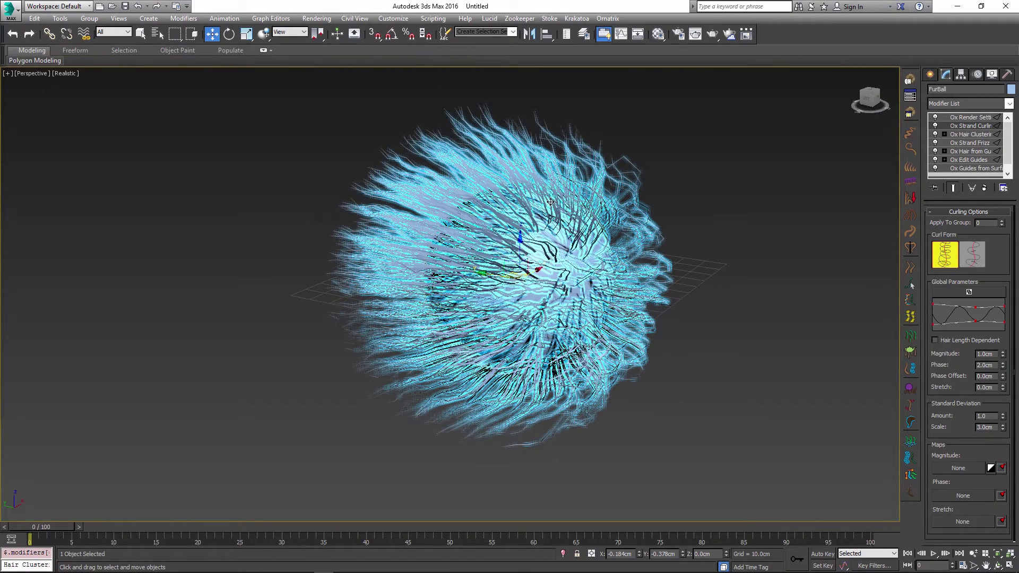
{"action": "scroll", "coordinate": [968, 151], "scroll_direction": "down", "scroll_amount": 1}
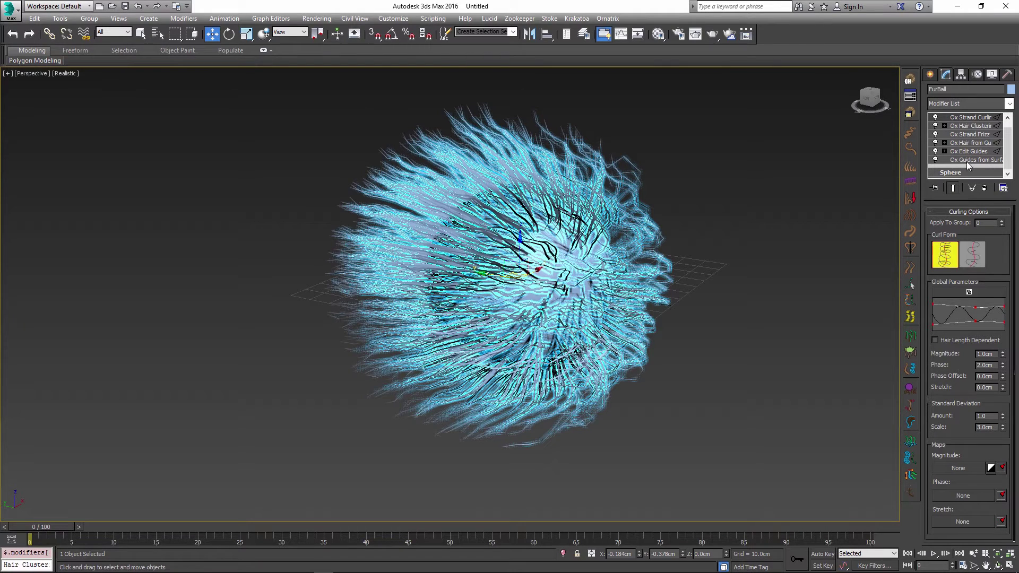
{"action": "scroll", "coordinate": [972, 144], "scroll_direction": "up", "scroll_amount": 2}
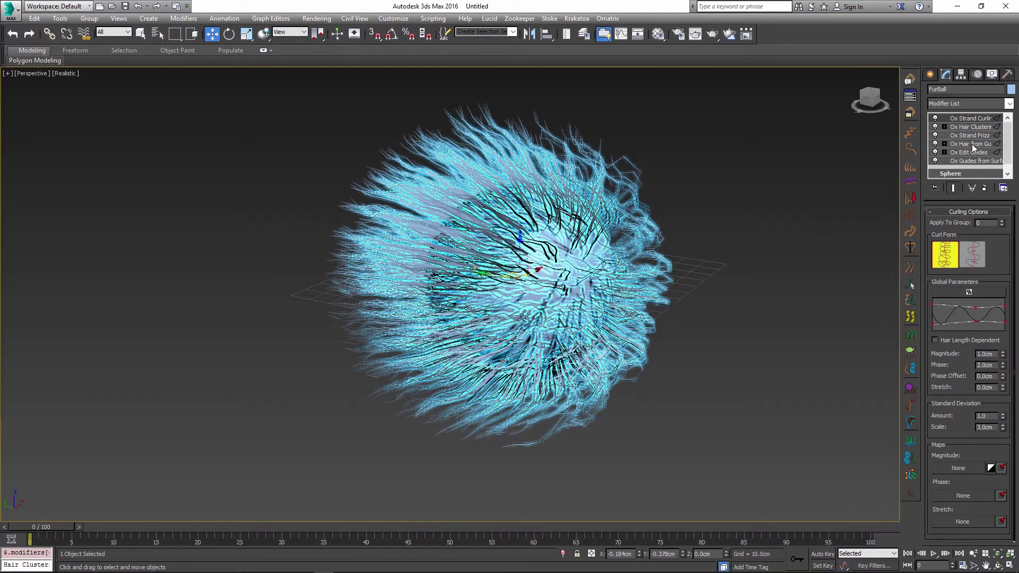
- Save the curly fur ball scene as XferGroom.max in the Ornatrix project's Video folder
{"action": "left_click", "coordinate": [780, 206]}
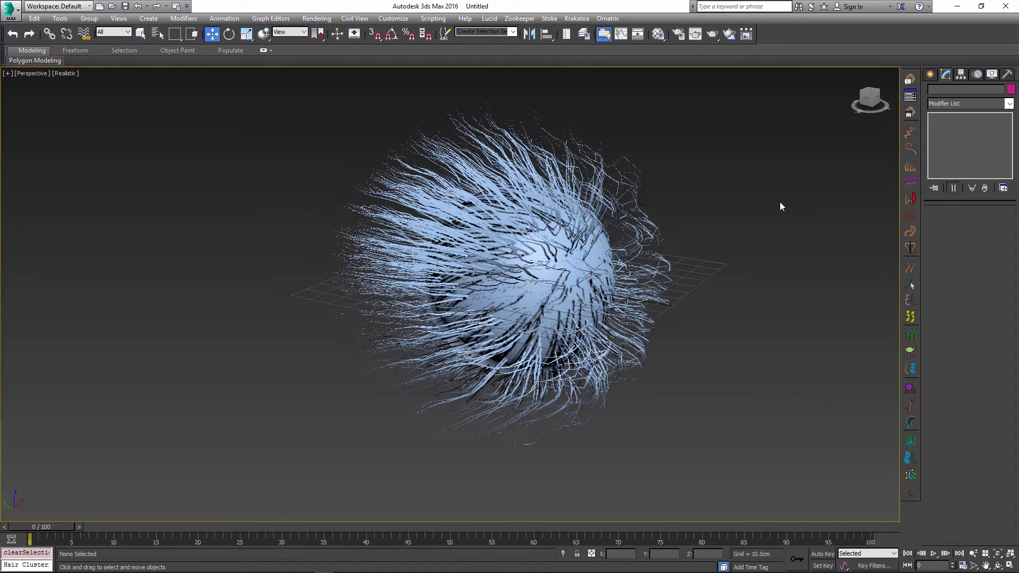
{"action": "key", "text": "ctrl+s"}
{"action": "left_click_drag", "start_coordinate": [256, 2], "coordinate": [301, 73]}
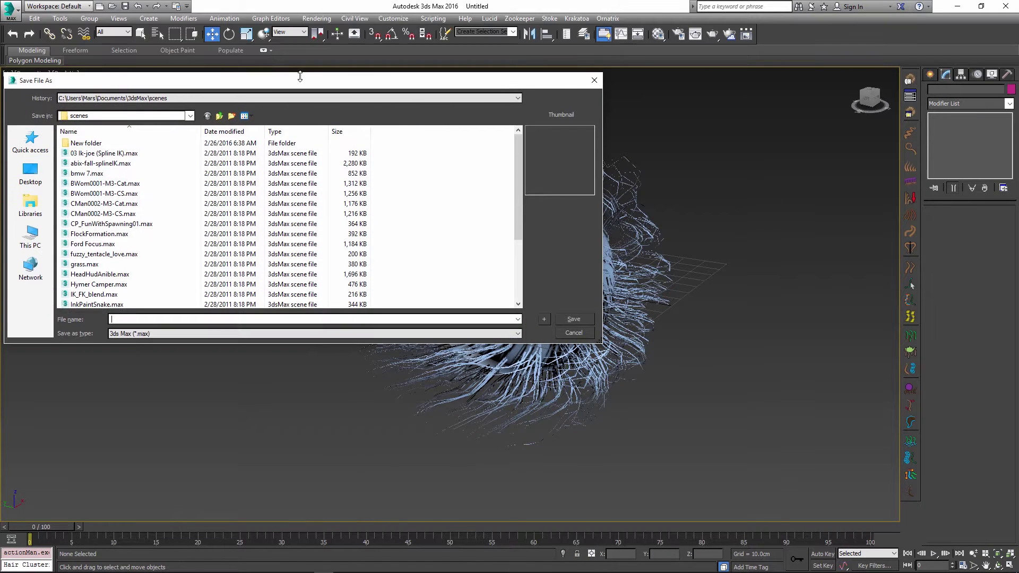
{"action": "left_click", "coordinate": [269, 97]}
{"action": "left_click", "coordinate": [239, 106]}
{"action": "type", "text": "X"}
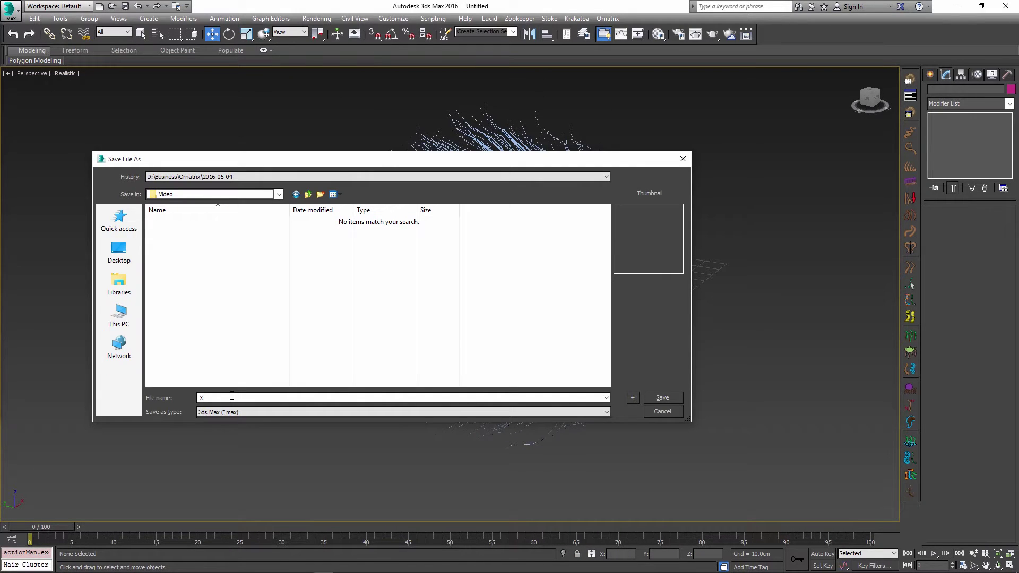
{"action": "type", "text": "ferGroom"}
{"action": "key", "text": "Return"}
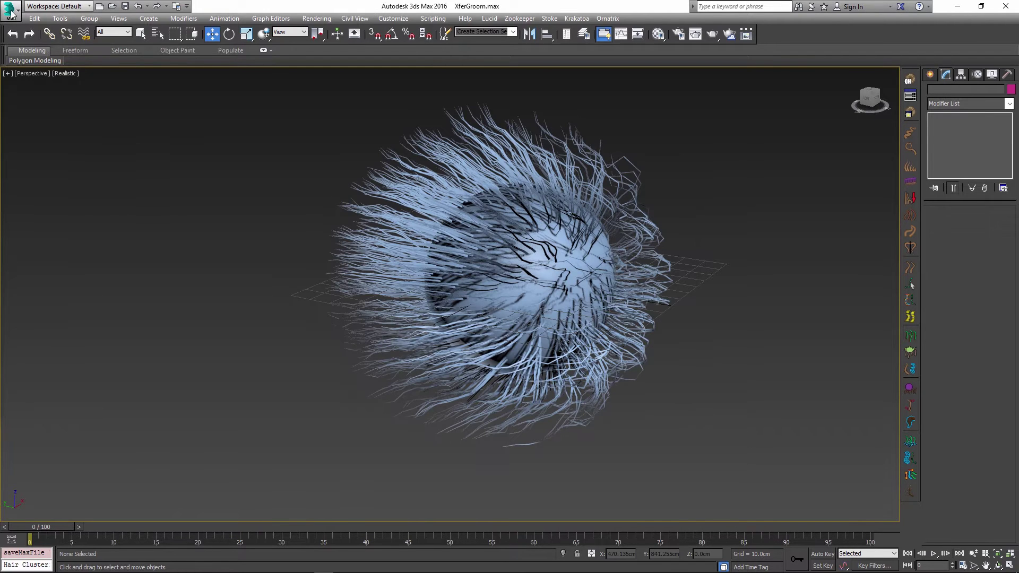
- Reset the scene to an empty untitled file and maximize the Perspective viewport
{"action": "left_click", "coordinate": [11, 13]}
{"action": "left_click", "coordinate": [33, 92]}
{"action": "left_click", "coordinate": [487, 311]}
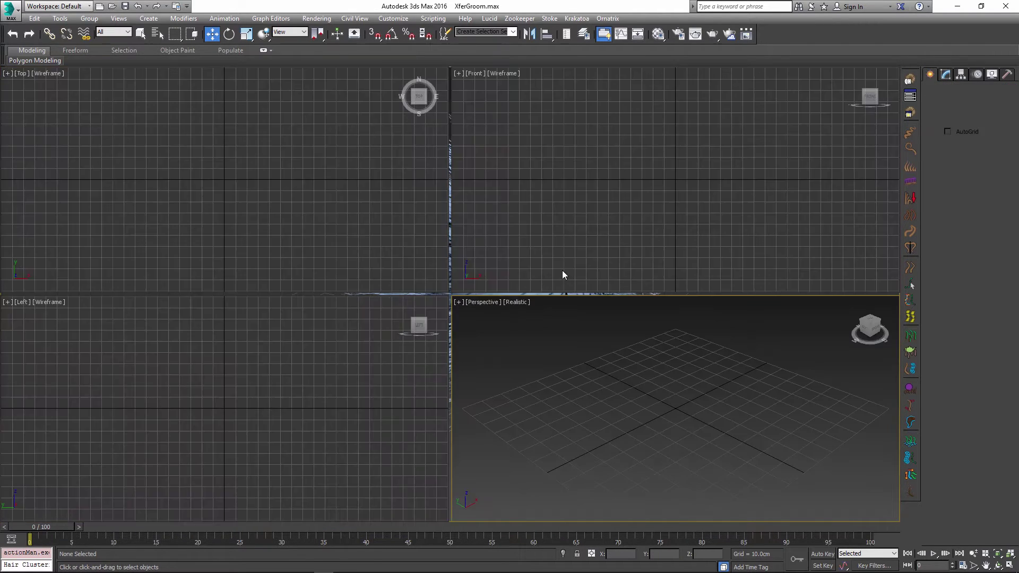
{"action": "key", "text": "alt+w"}
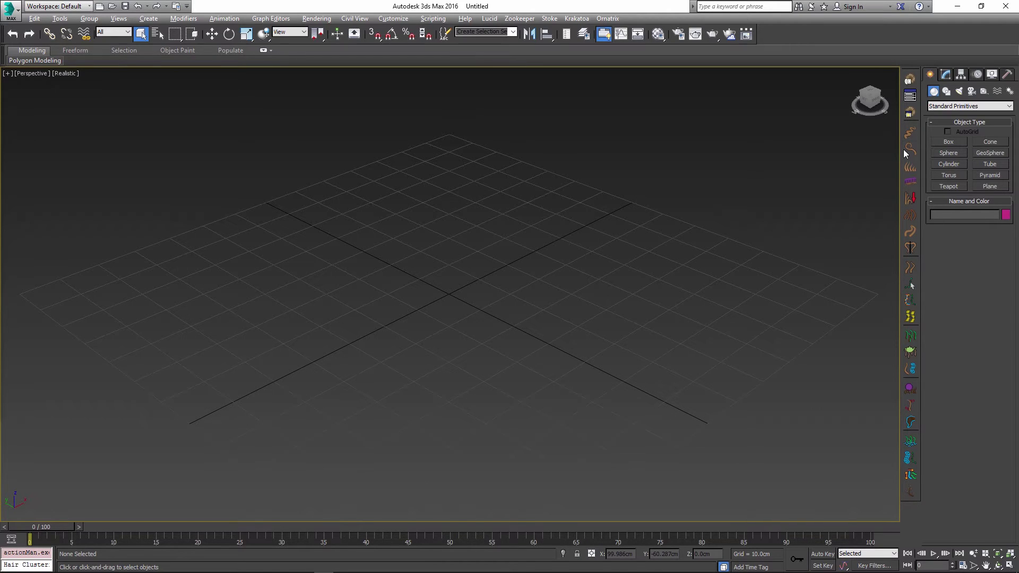
- Draw a new 27.978 cm radius sphere, then start XRef Objects from the References menu
{"action": "left_click", "coordinate": [948, 154]}
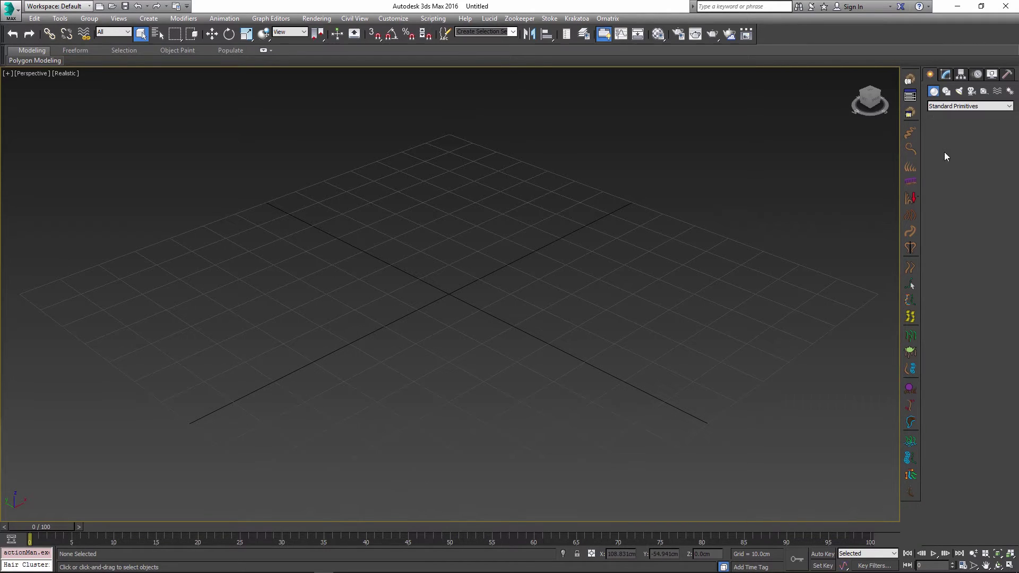
{"action": "left_click_drag", "start_coordinate": [629, 205], "coordinate": [644, 168]}
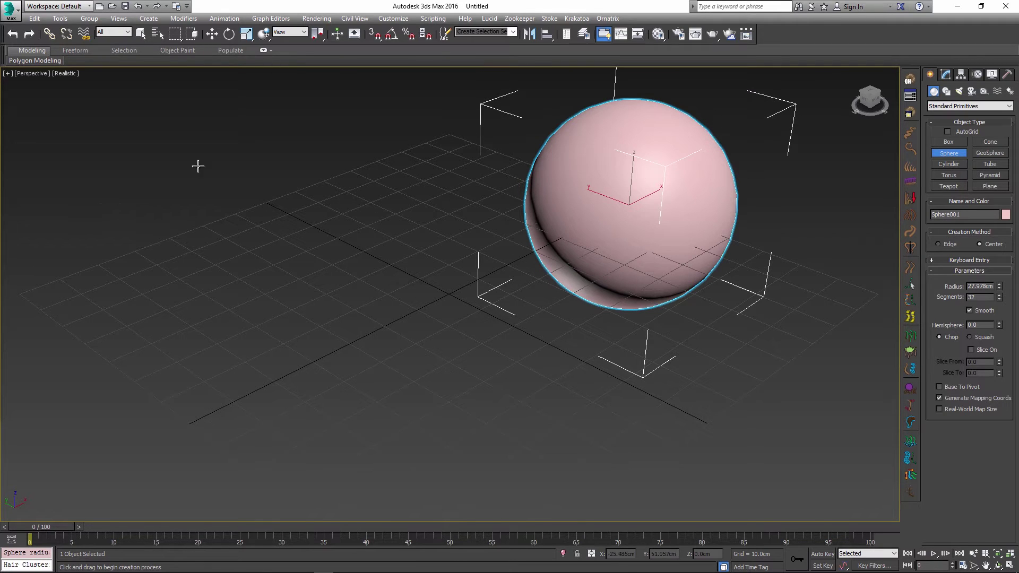
{"action": "left_click", "coordinate": [11, 10]}
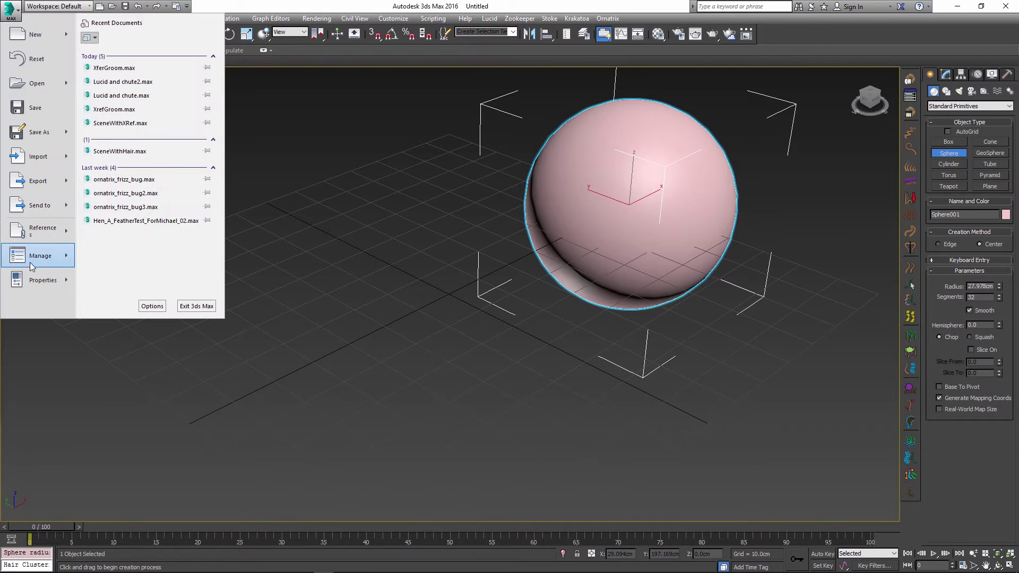
{"action": "mouse_move", "coordinate": [52, 235]}
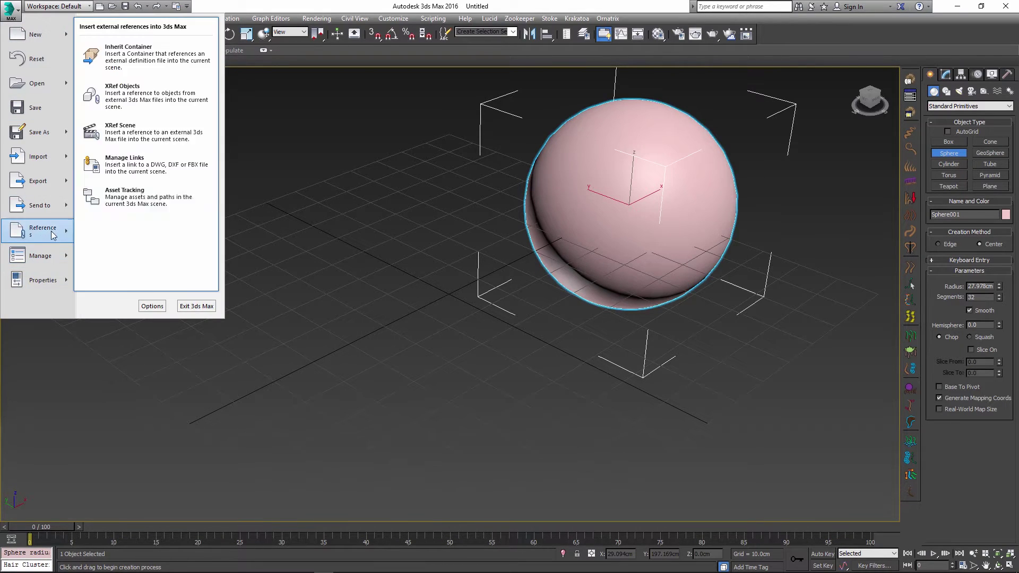
{"action": "left_click", "coordinate": [128, 95]}
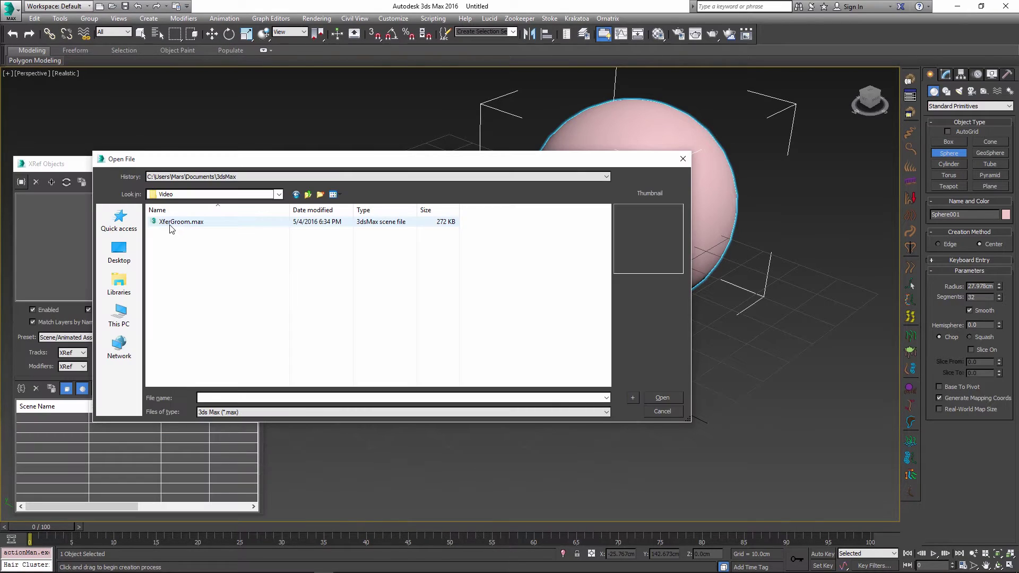
- Rename the misspelled scene file to XrefGroom.max and open it for XRef referencing
{"action": "left_click", "coordinate": [170, 223]}
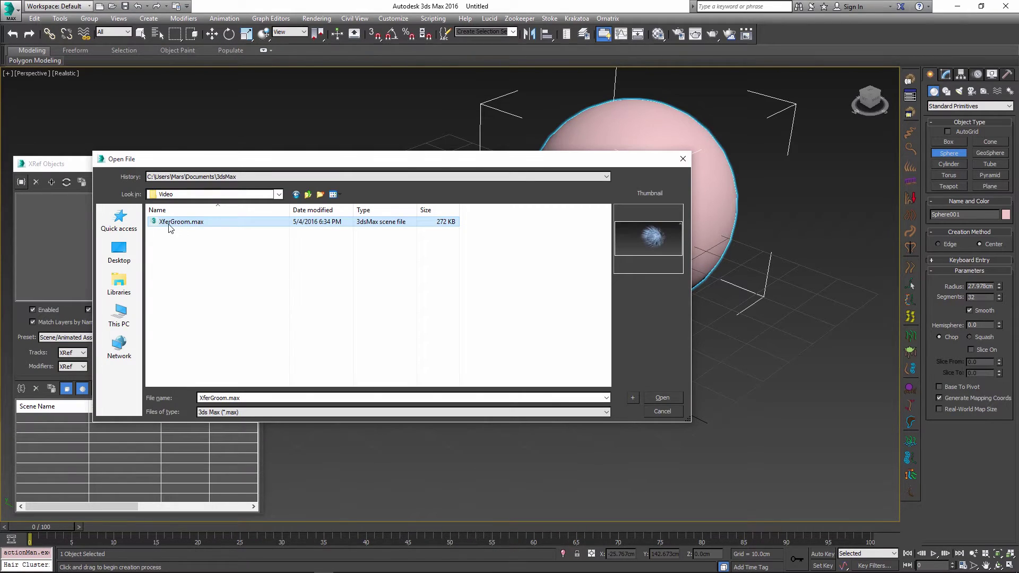
{"action": "left_click", "coordinate": [171, 222]}
{"action": "left_click", "coordinate": [171, 221]}
{"action": "key", "text": "BackSpace"}
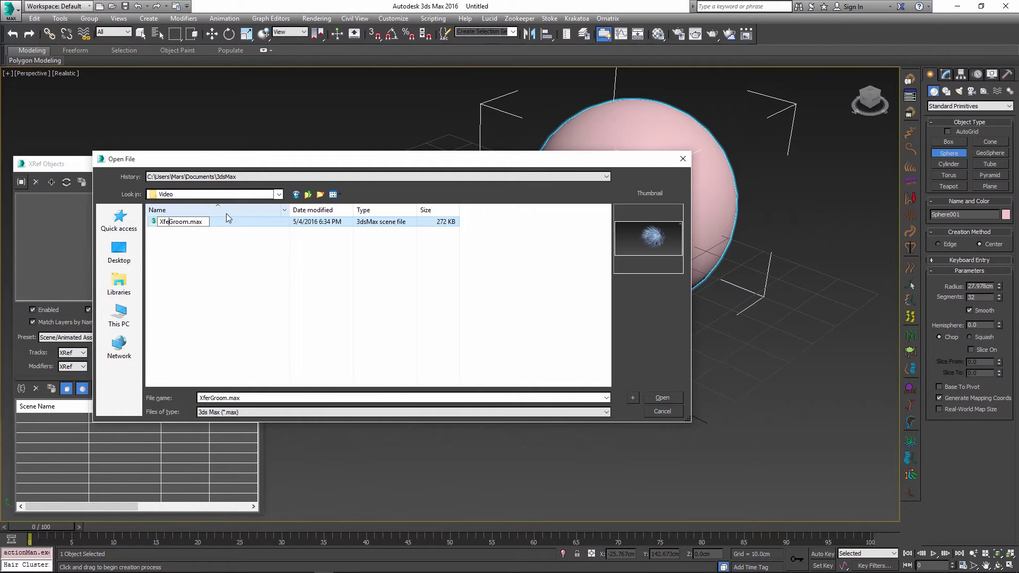
{"action": "key", "text": "BackSpace"}
{"action": "key", "text": "BackSpace"}
{"action": "key", "text": "Return"}
{"action": "double_click", "coordinate": [239, 222]}
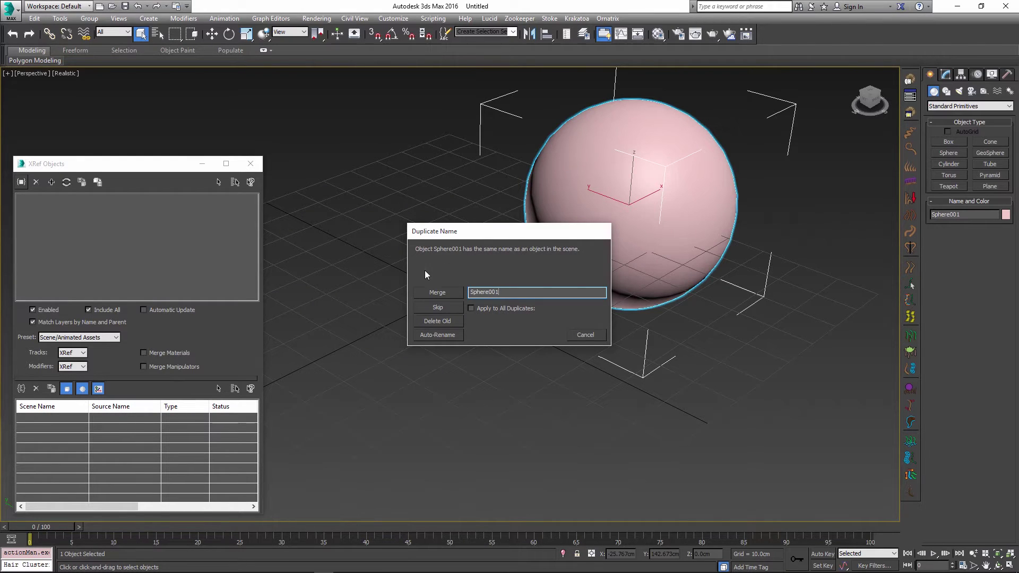
- Resolve the duplicate Sphere001 name and frame the referenced fur groom in view
{"action": "left_click_drag", "start_coordinate": [491, 292], "coordinate": [508, 293]}
{"action": "left_click", "coordinate": [447, 295]}
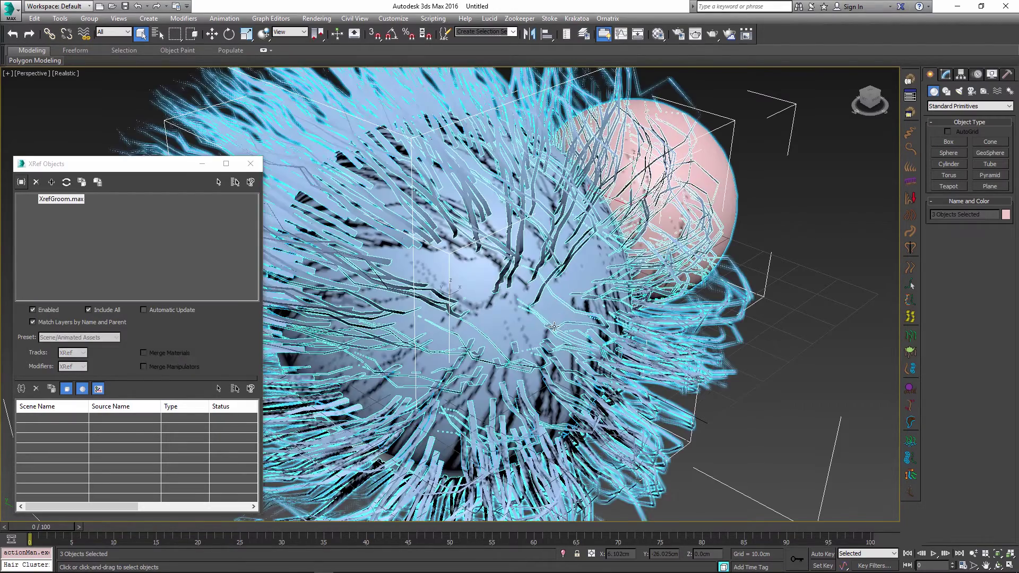
{"action": "key", "text": "z"}
{"action": "middle_click_drag", "start_coordinate": [537, 304], "coordinate": [525, 212], "text": "alt"}
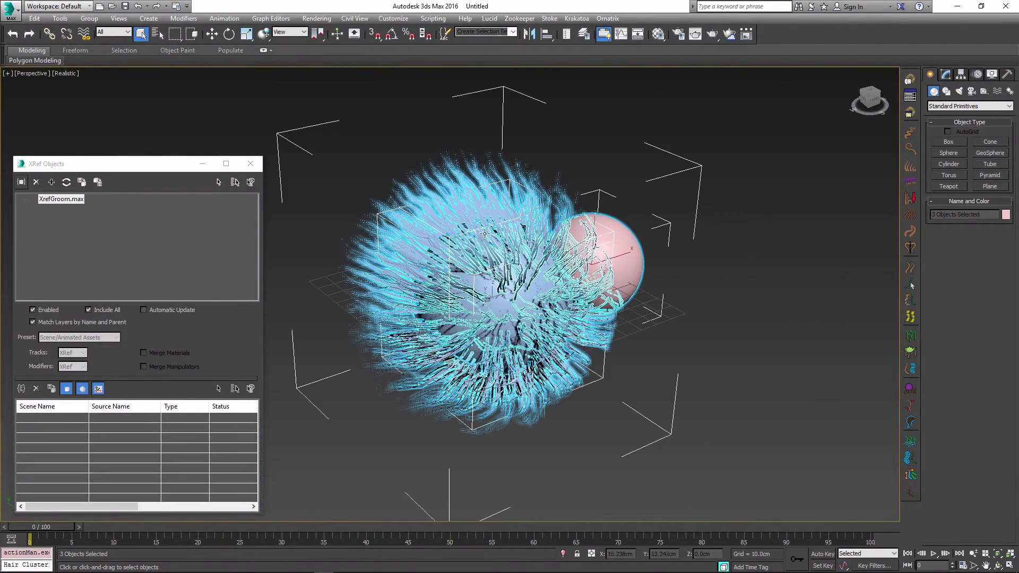
- Move the local pink sphere further to the right
{"action": "key", "text": "w"}
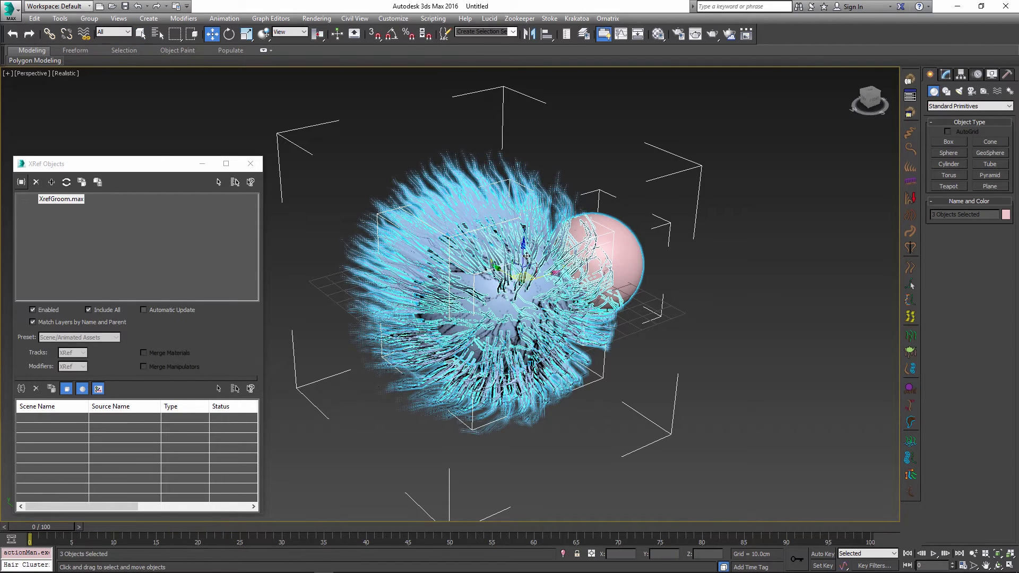
{"action": "left_click", "coordinate": [657, 318]}
{"action": "left_click", "coordinate": [616, 276]}
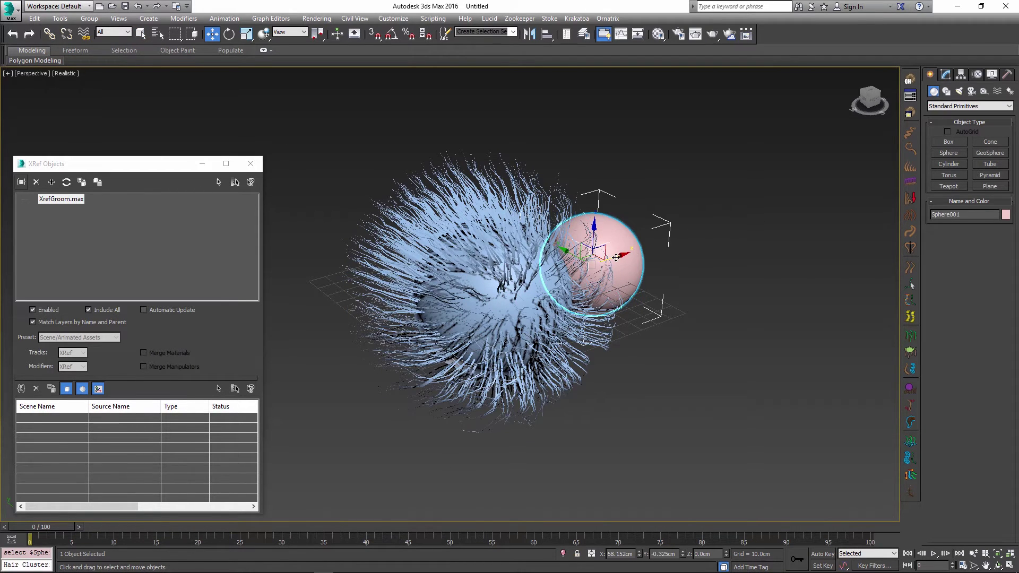
{"action": "left_click_drag", "start_coordinate": [599, 243], "coordinate": [627, 242]}
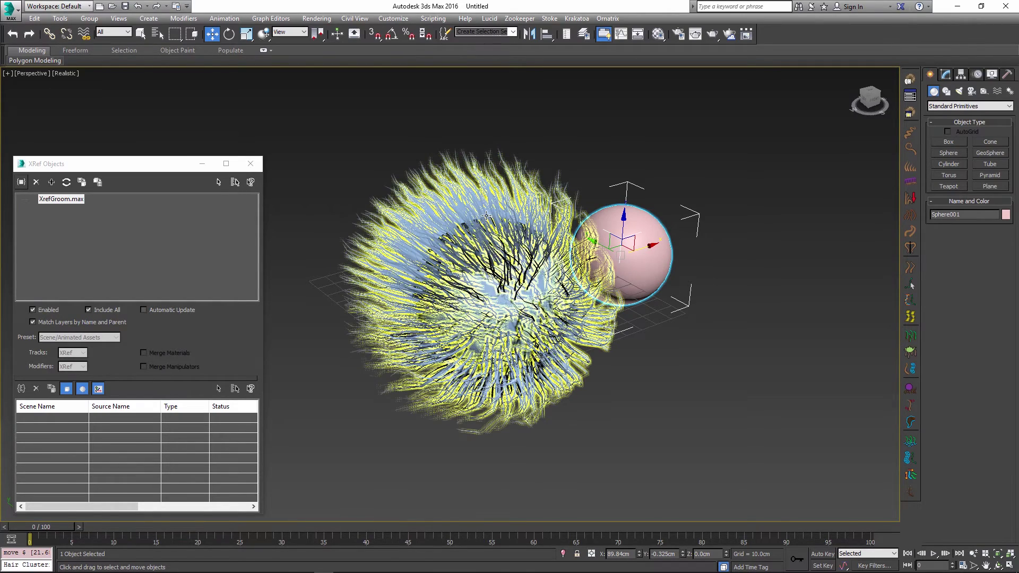
- Move the referenced fur sphere left to -46.153 cm on X and reselect FurBall
{"action": "left_click", "coordinate": [511, 315]}
{"action": "left_click", "coordinate": [946, 75]}
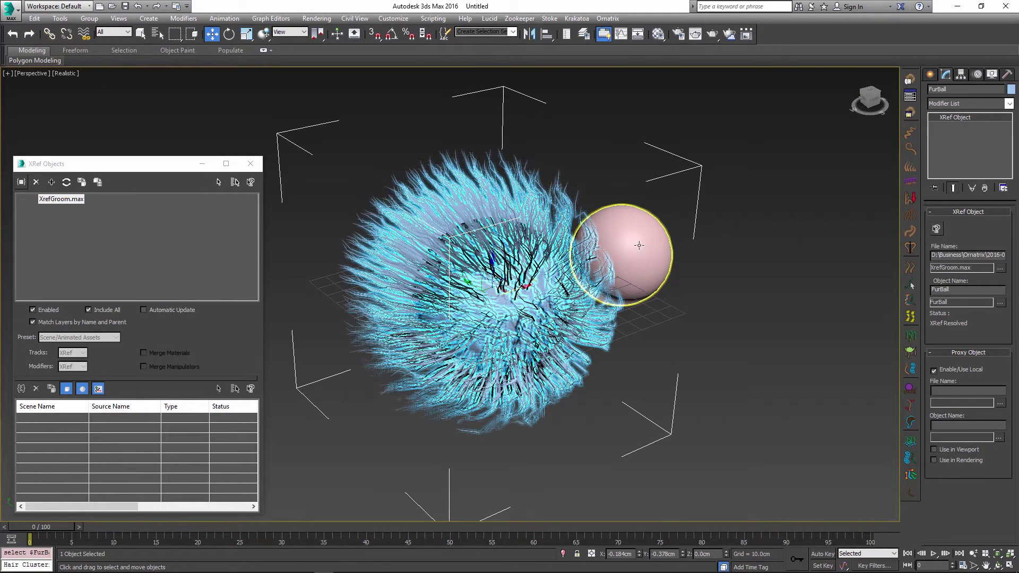
{"action": "left_click", "coordinate": [538, 301]}
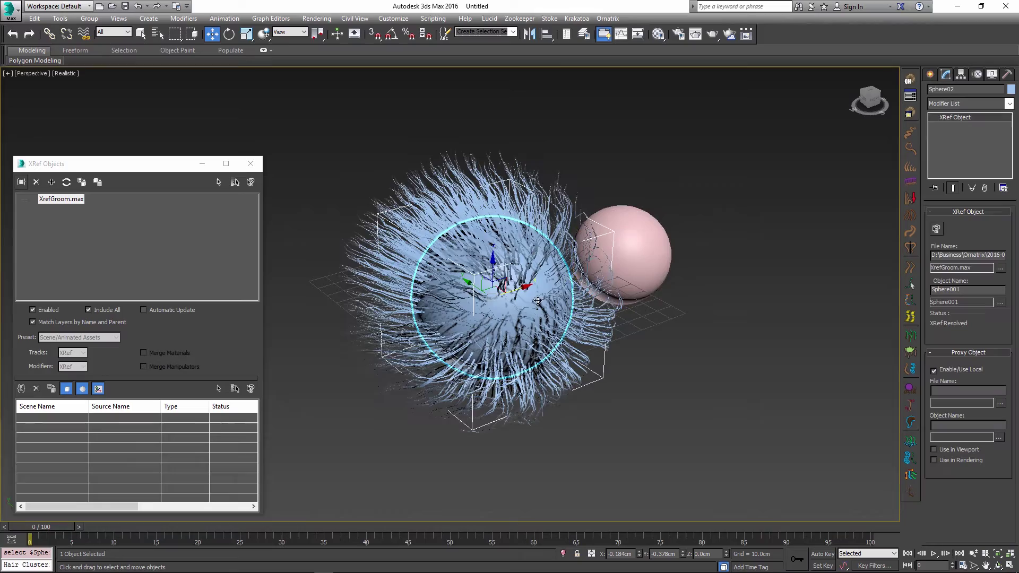
{"action": "left_click_drag", "start_coordinate": [528, 289], "coordinate": [453, 310]}
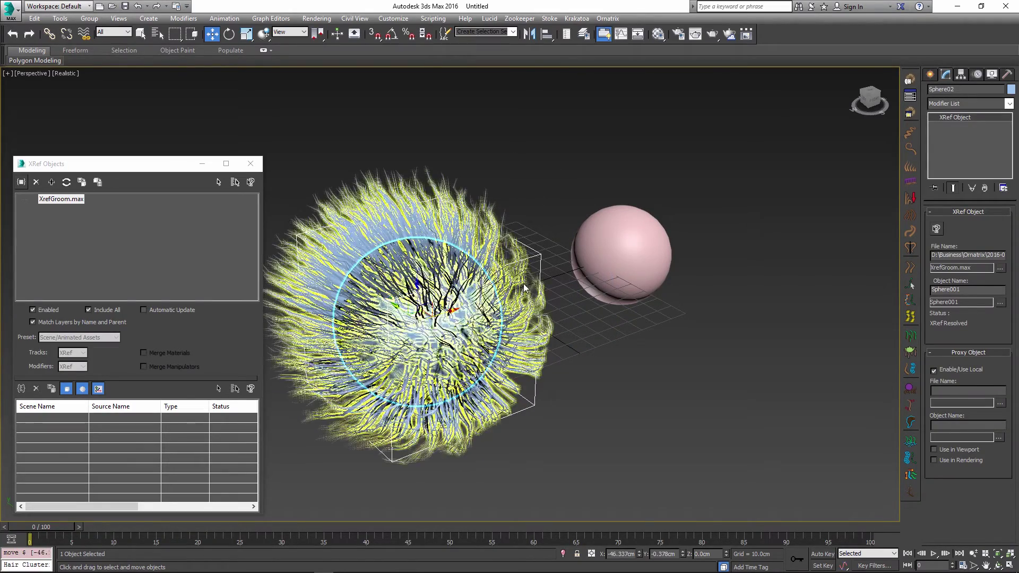
{"action": "left_click", "coordinate": [546, 382]}
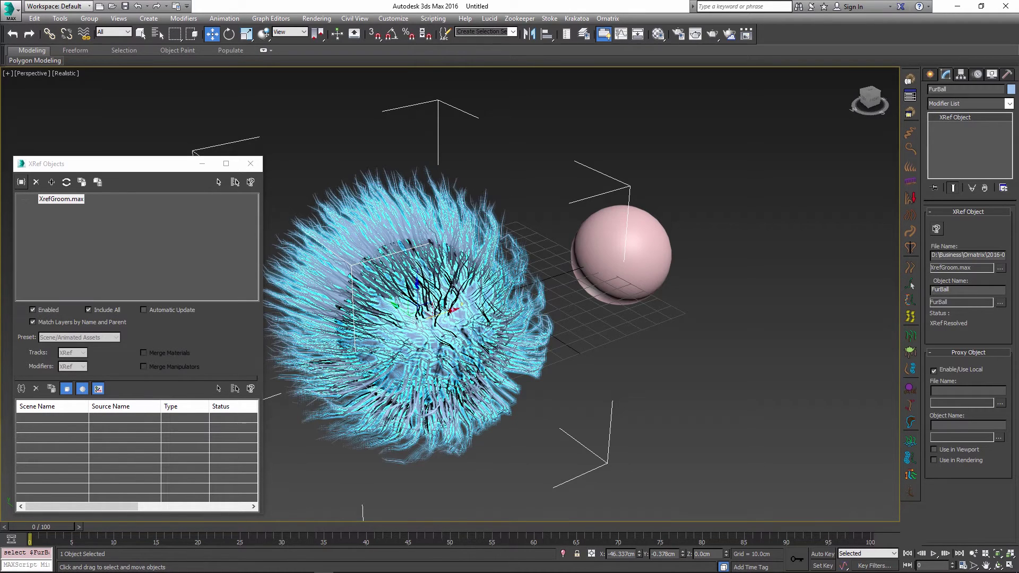
- Run OxOverrideDistributionSurface $ $Sphere001 in the MAXScript Listener with the fur ball selected
{"action": "key", "text": "F11"}
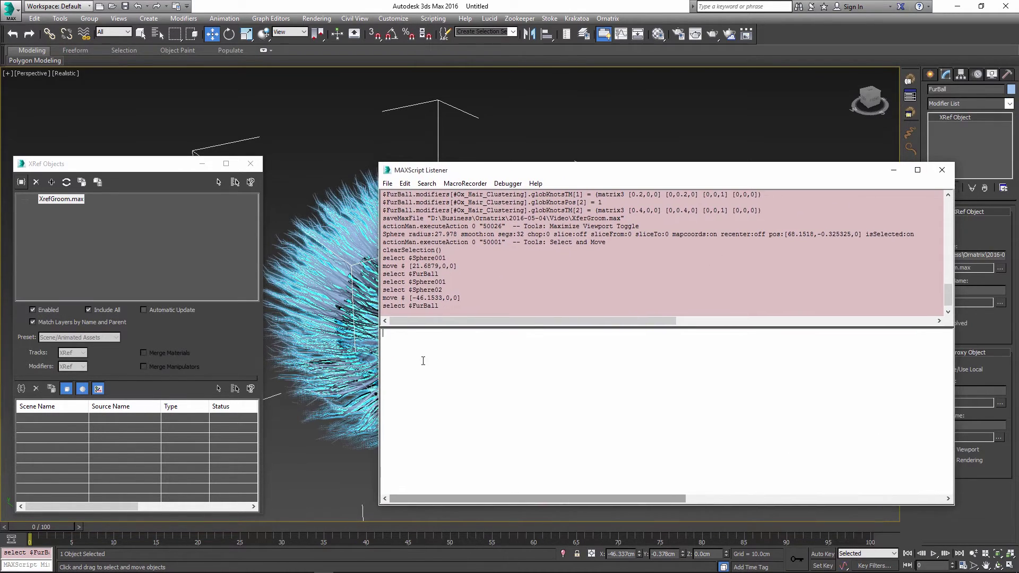
{"action": "type", "text": "OxOverrideDistributionSurface"}
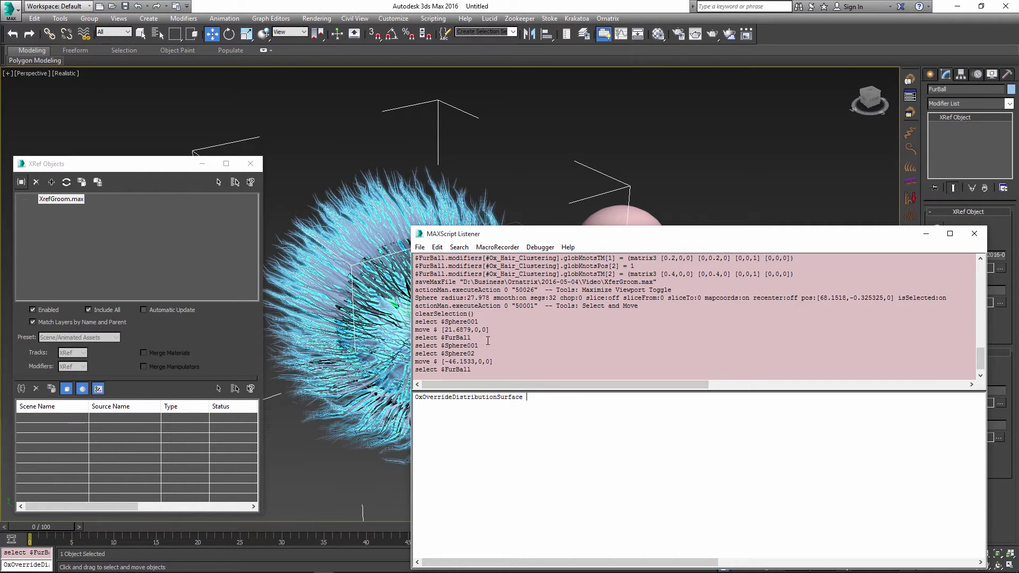
{"action": "type", "text": "$"}
{"action": "left_click_drag", "start_coordinate": [558, 238], "coordinate": [298, 303]}
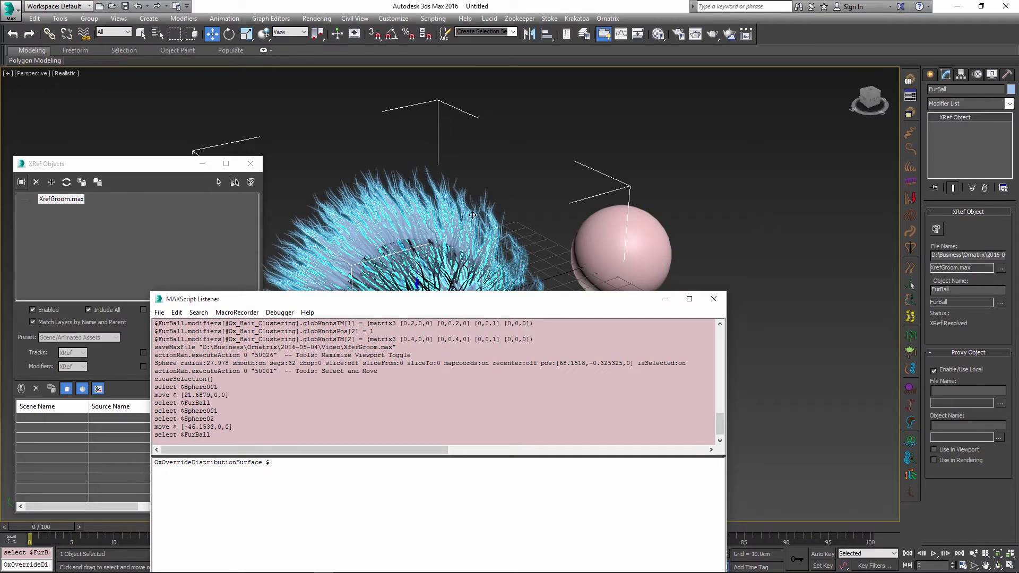
{"action": "left_click", "coordinate": [620, 234]}
{"action": "double_click", "coordinate": [975, 87]}
{"action": "key", "text": "ctrl+c"}
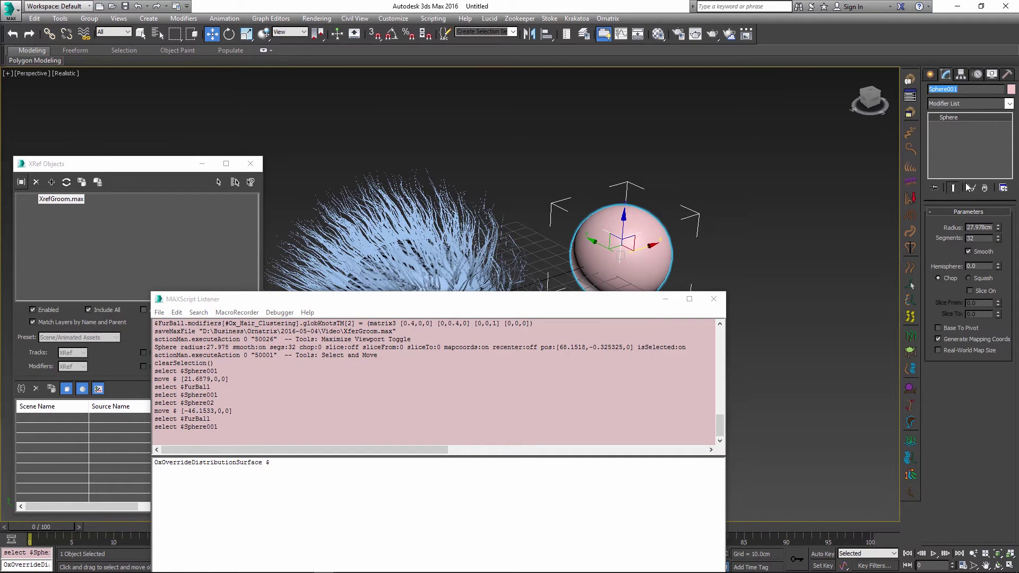
{"action": "left_click", "coordinate": [318, 468]}
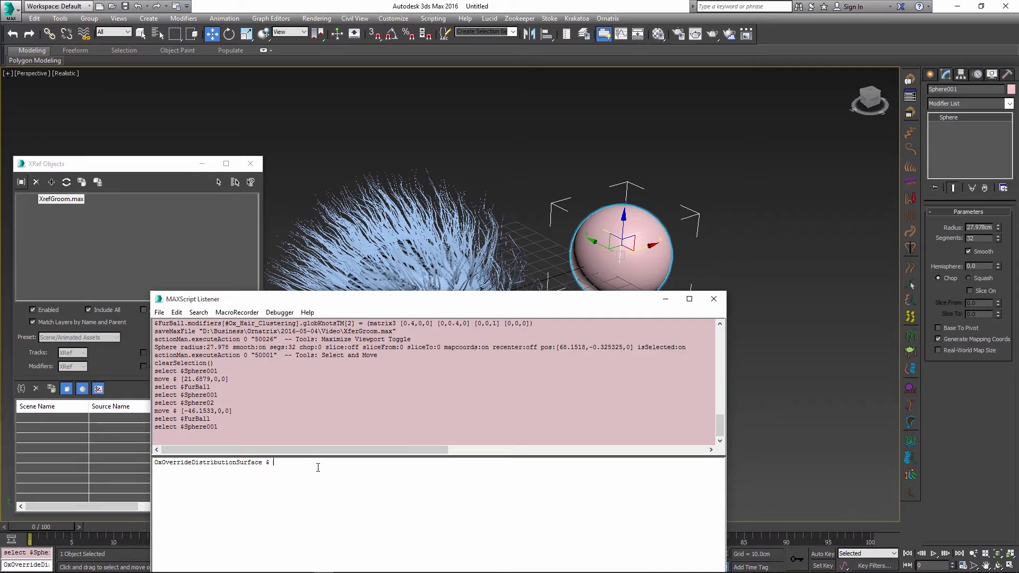
{"action": "key", "text": "ctrl+v"}
{"action": "left_click_drag", "start_coordinate": [382, 299], "coordinate": [270, 103]}
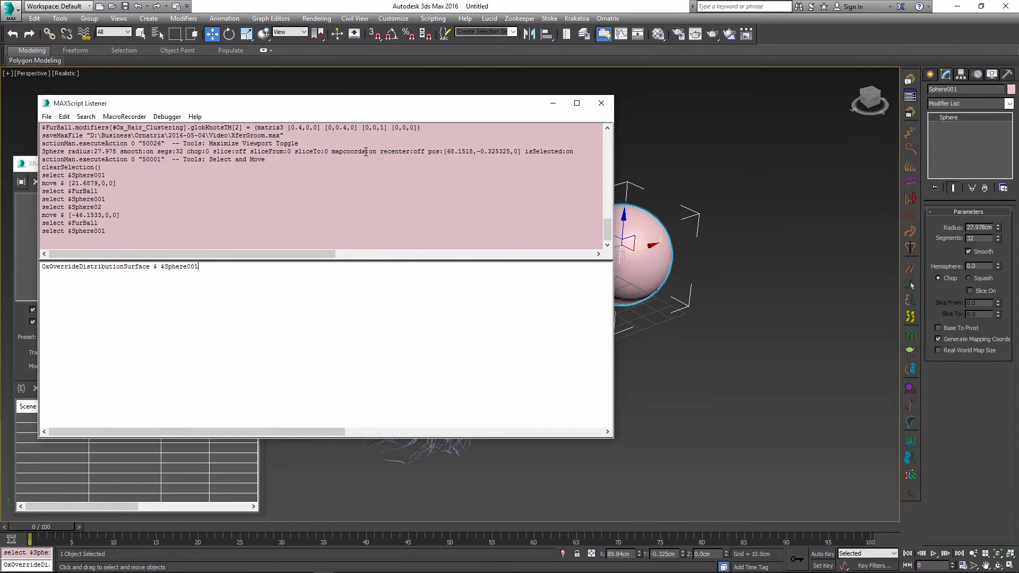
{"action": "key", "text": "Return"}
{"action": "left_click_drag", "start_coordinate": [279, 103], "coordinate": [1018, 101]}
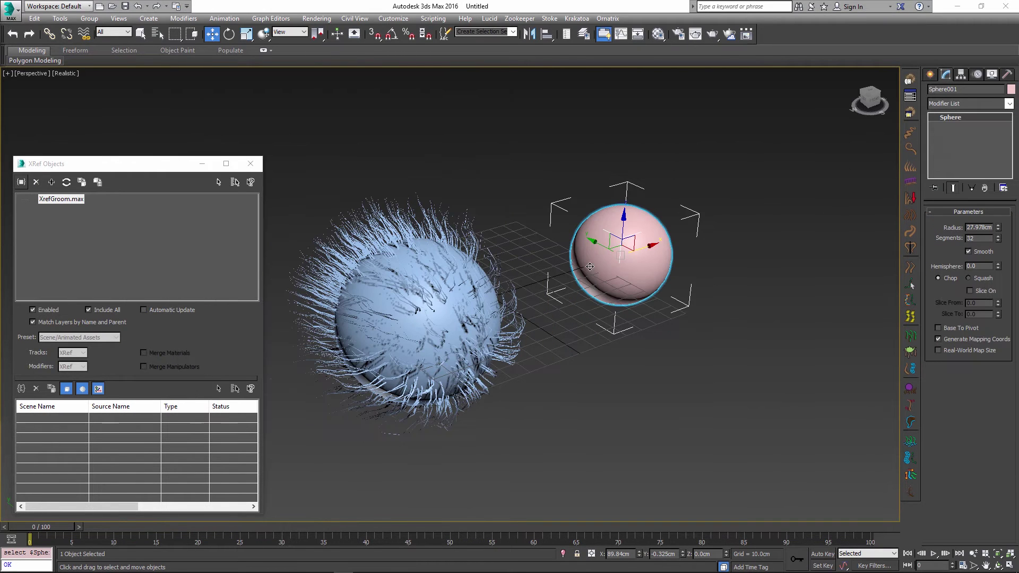
- Raise Sphere001's radius to 41.407 cm and then select the fur ball
{"action": "left_click", "coordinate": [999, 230]}
{"action": "mouse_move", "coordinate": [998, 227]}
{"action": "left_mouse_down"}
{"action": "mouse_move", "coordinate": [1003, 202]}
{"action": "mouse_move", "coordinate": [1002, 210]}
{"action": "left_mouse_up"}
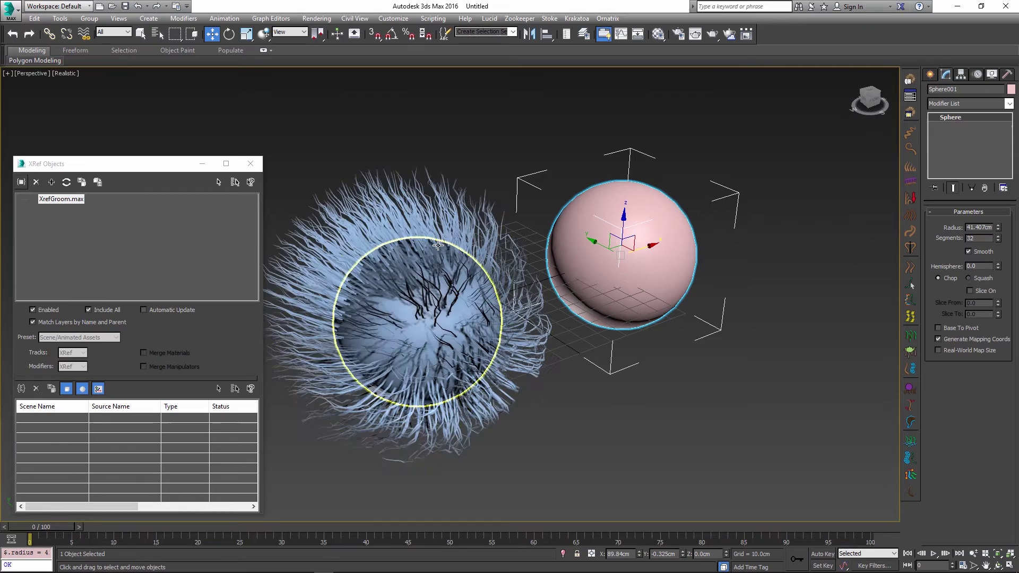
{"action": "left_click", "coordinate": [357, 235]}
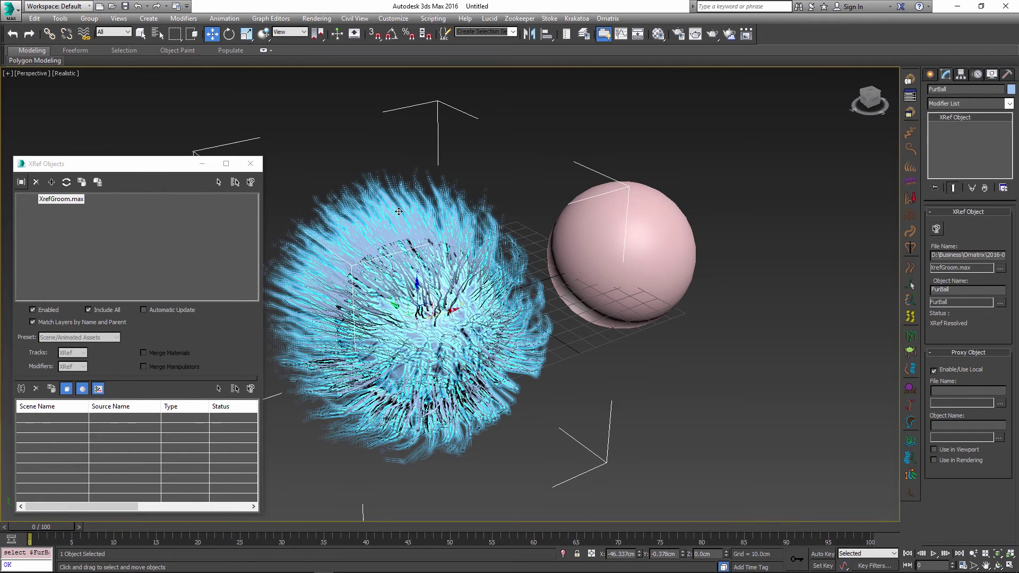
- Link FurBall to the pink sphere and align it to the sphere on X and Z position
{"action": "left_click", "coordinate": [49, 33]}
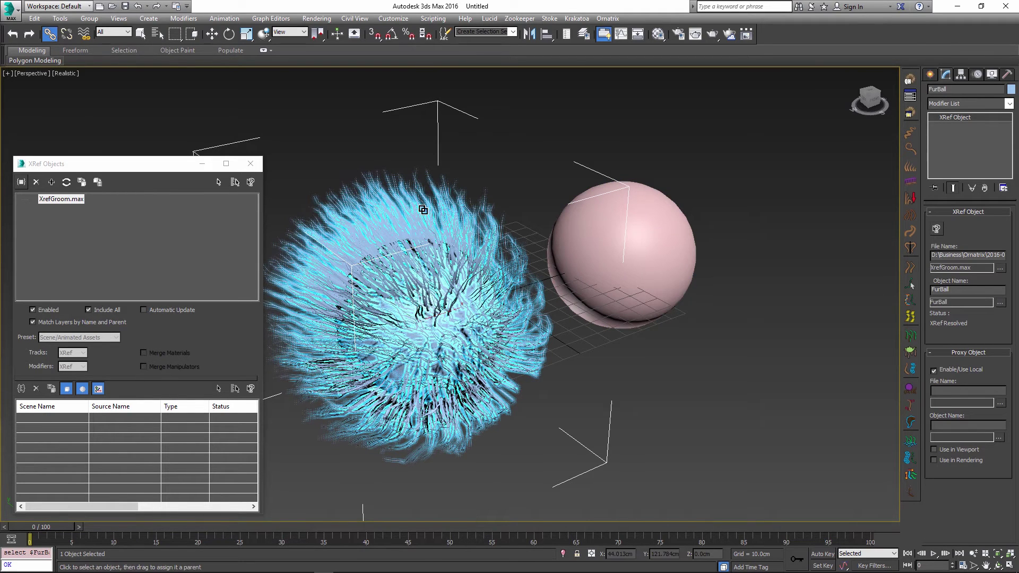
{"action": "left_click_drag", "start_coordinate": [423, 210], "coordinate": [628, 219]}
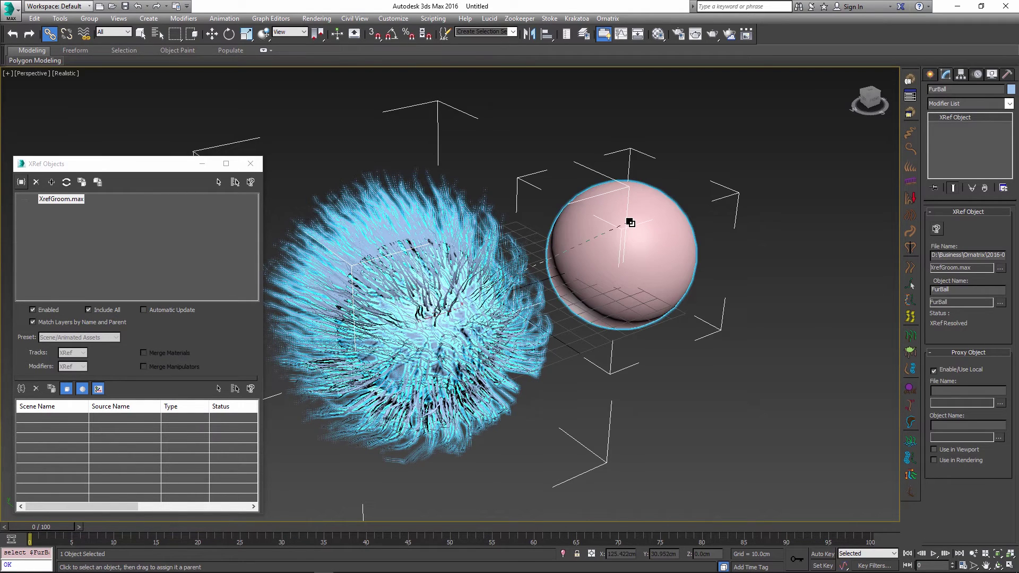
{"action": "left_click", "coordinate": [491, 260]}
{"action": "key", "text": "alt+a"}
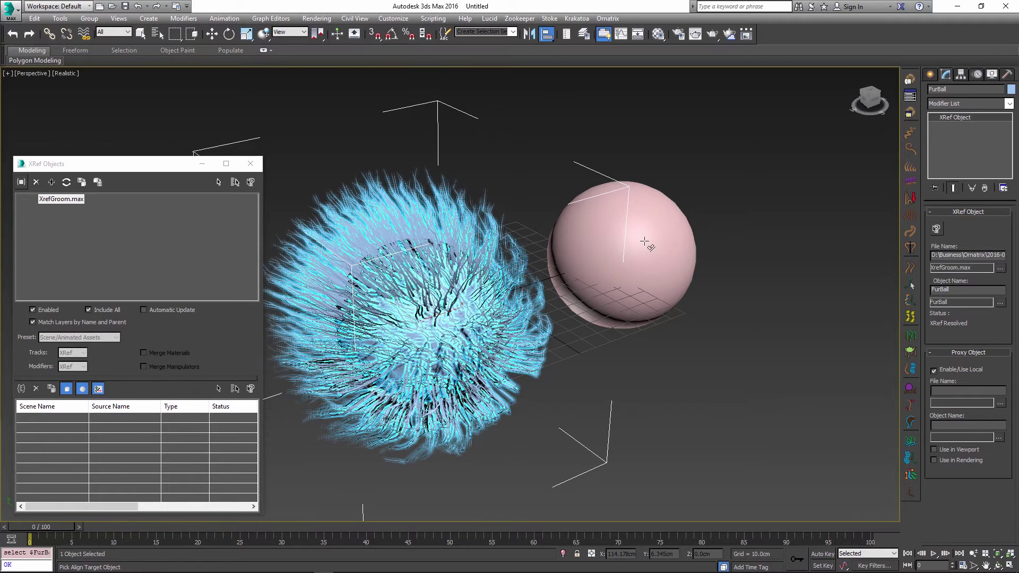
{"action": "left_click", "coordinate": [645, 242]}
{"action": "left_click", "coordinate": [471, 225]}
{"action": "left_click", "coordinate": [556, 225]}
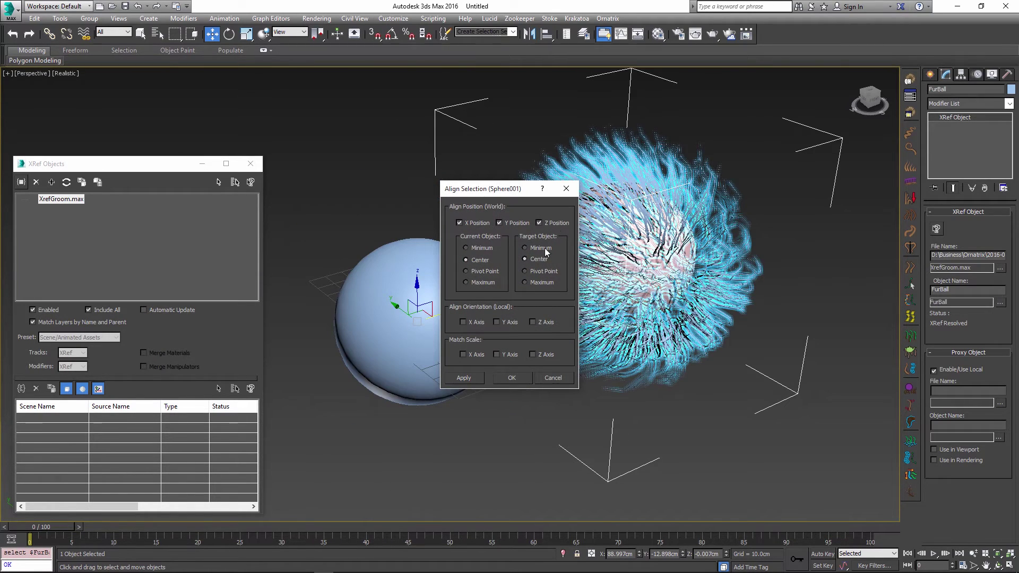
{"action": "key", "text": "Return"}
{"action": "left_click", "coordinate": [743, 283]}
- Grow the pink sphere's radius to 53.002 cm, recentre the view and deselect
{"action": "left_click", "coordinate": [612, 236]}
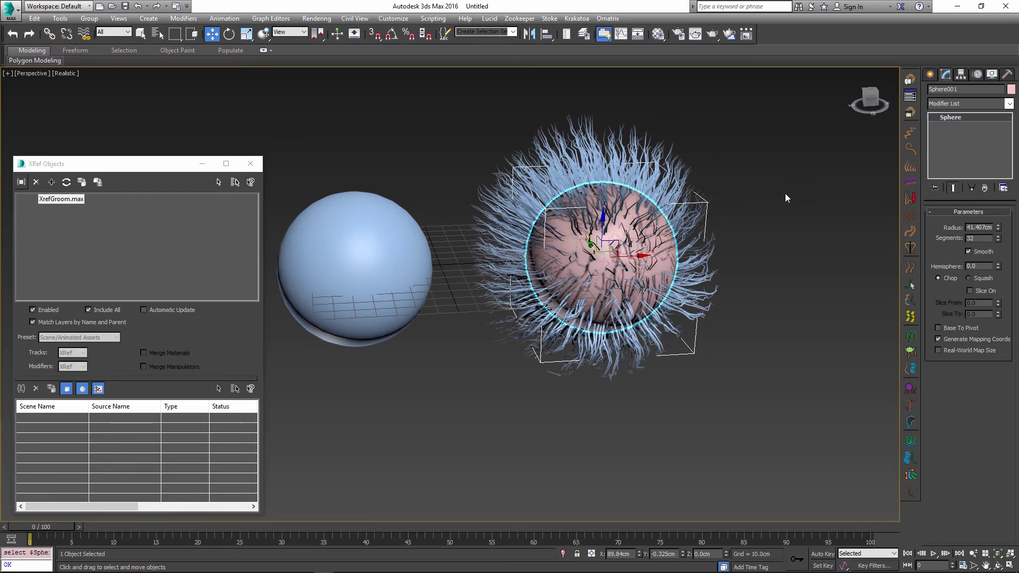
{"action": "mouse_move", "coordinate": [999, 230]}
{"action": "left_mouse_down"}
{"action": "mouse_move", "coordinate": [1000, 205]}
{"action": "mouse_move", "coordinate": [997, 215]}
{"action": "left_mouse_up"}
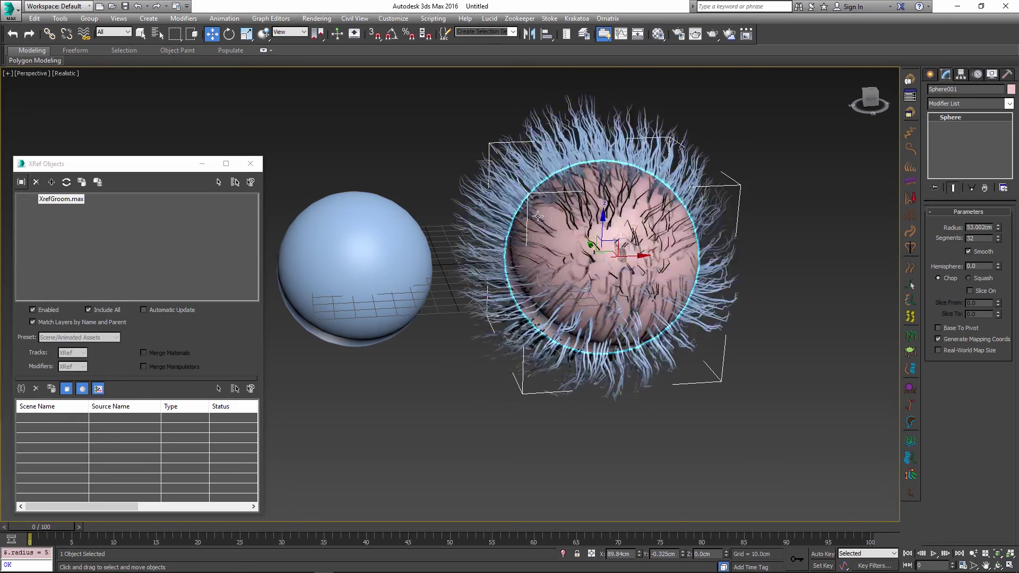
{"action": "middle_click_drag", "start_coordinate": [838, 211], "coordinate": [831, 309]}
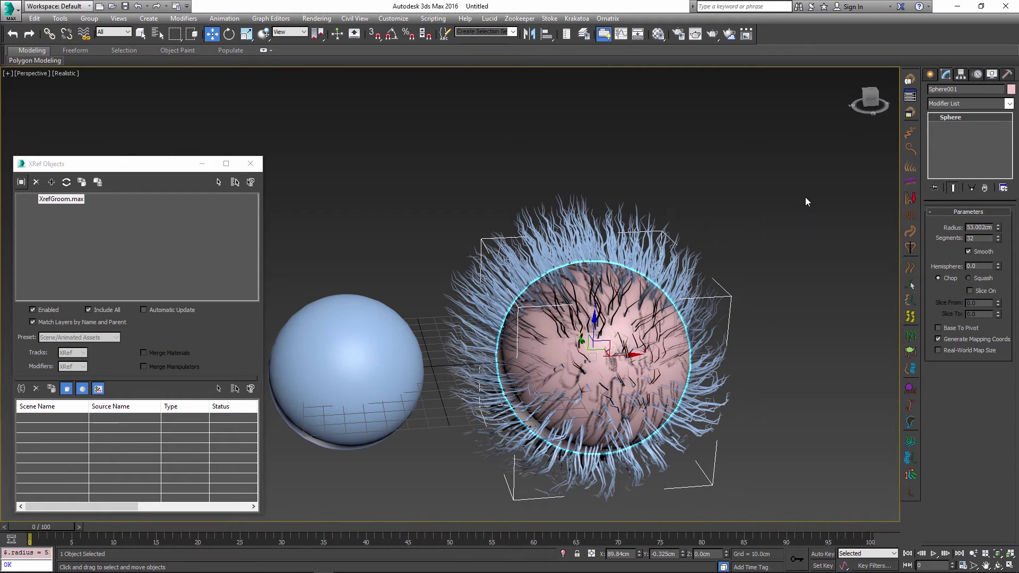
{"action": "left_click", "coordinate": [800, 262]}
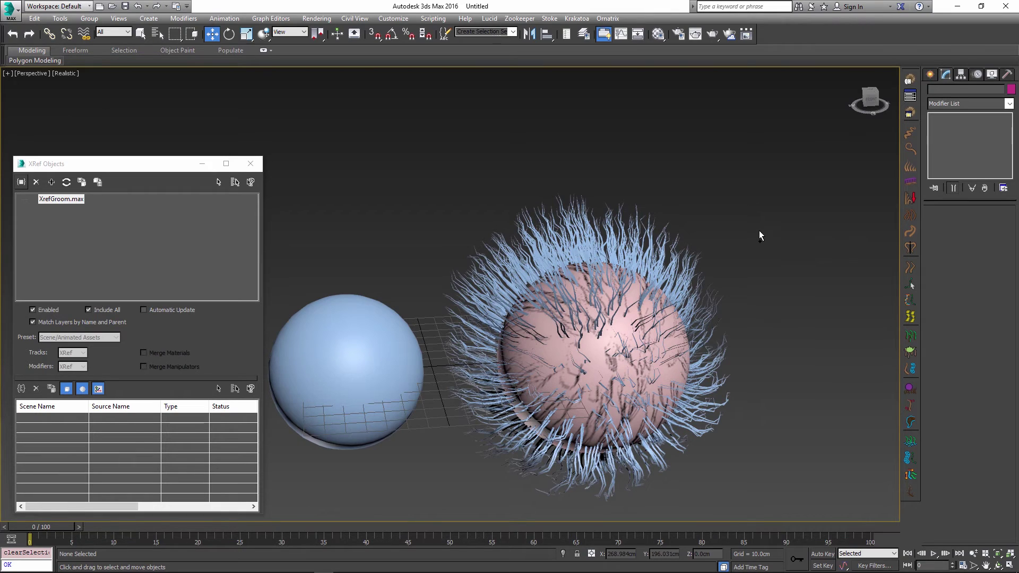
- Hold and fetch the scene, raise Sphere001's radius to 58.832 cm, and select FurBall
{"action": "key", "text": "ctrl+alt+h"}
{"action": "key", "text": "ctrl+alt+f"}
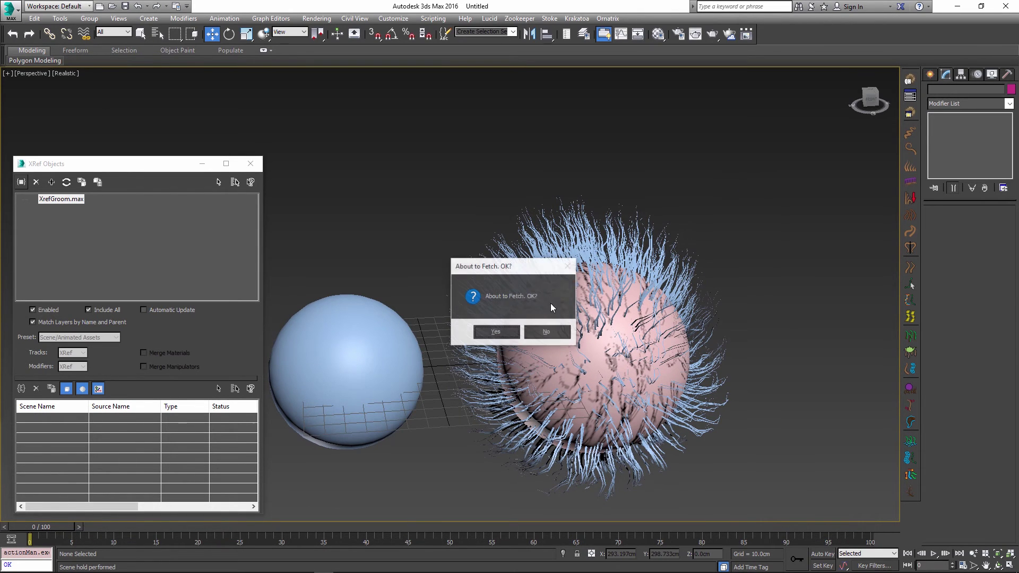
{"action": "left_click", "coordinate": [496, 332]}
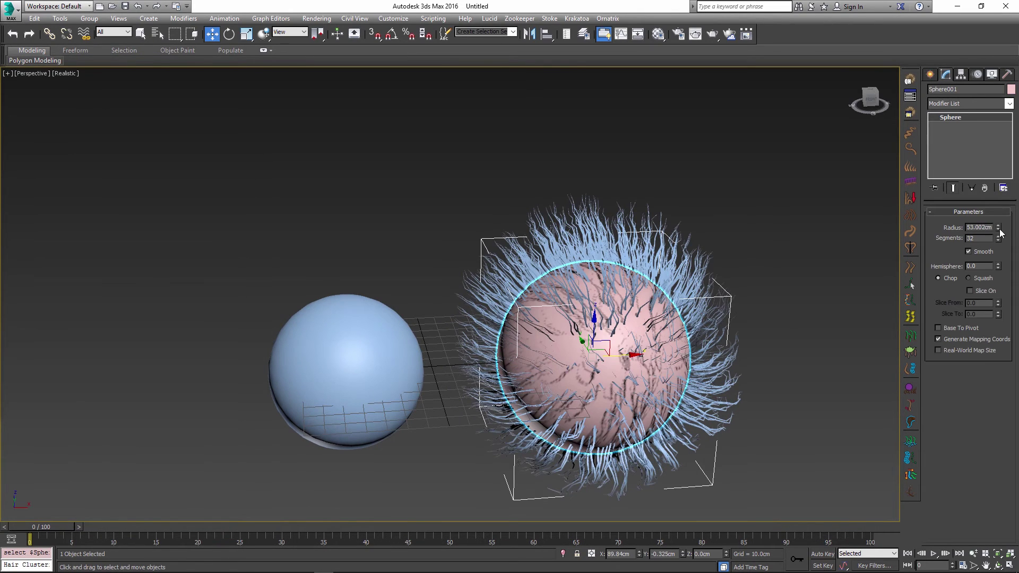
{"action": "mouse_move", "coordinate": [998, 225]}
{"action": "left_mouse_down"}
{"action": "mouse_move", "coordinate": [997, 213]}
{"action": "mouse_move", "coordinate": [994, 224]}
{"action": "left_mouse_up"}
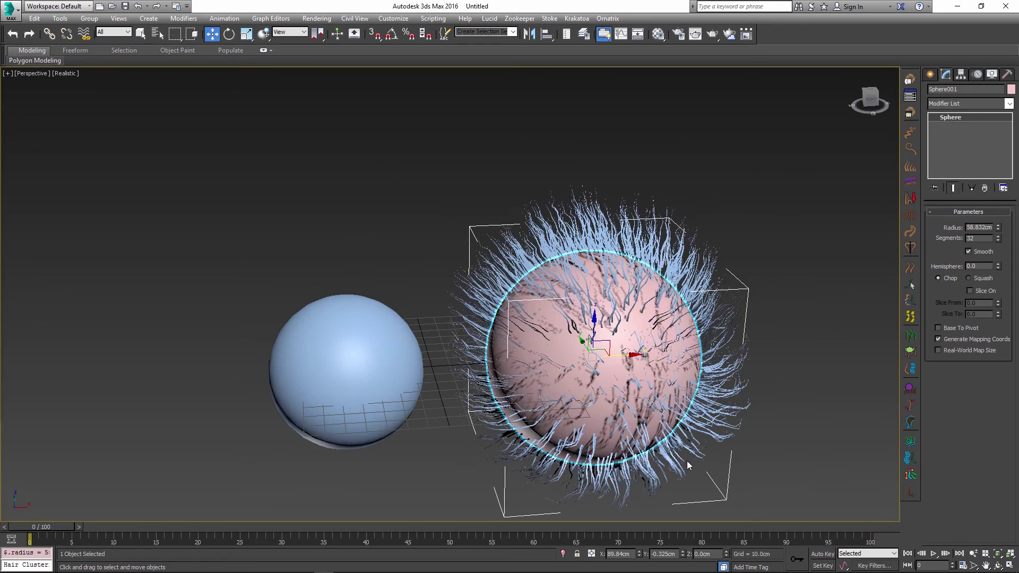
{"action": "left_click", "coordinate": [754, 395]}
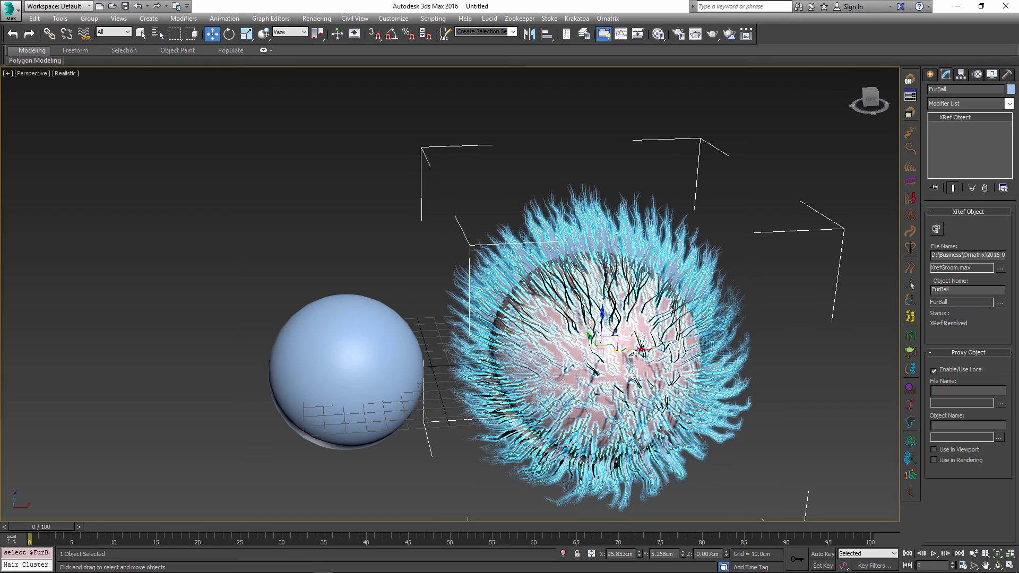
- Check the MAXScript Listener output, then nudge the fur ball slightly left
{"action": "key", "text": "F11"}
{"action": "left_click_drag", "start_coordinate": [956, 143], "coordinate": [601, 224]}
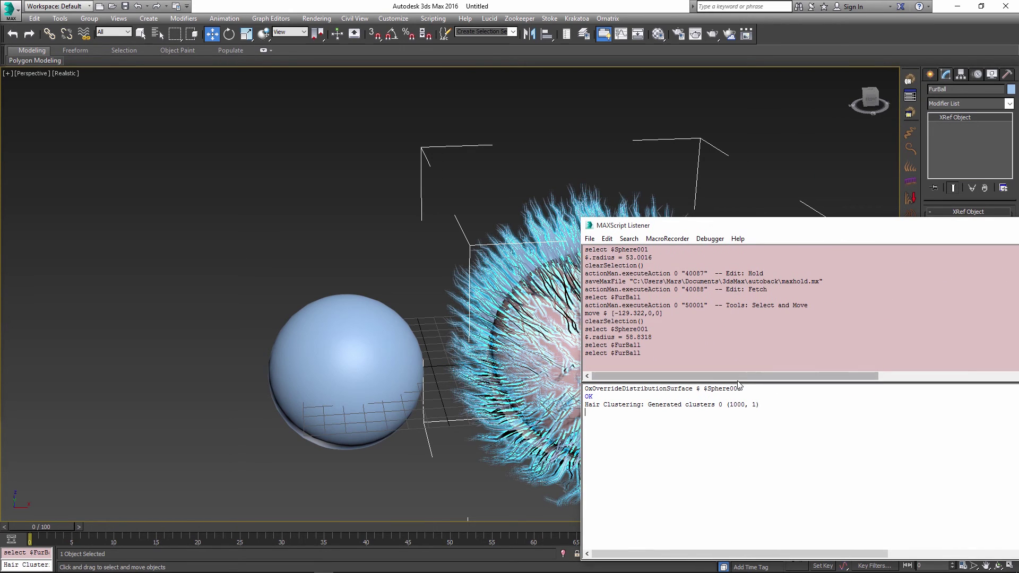
{"action": "key", "text": "F11"}
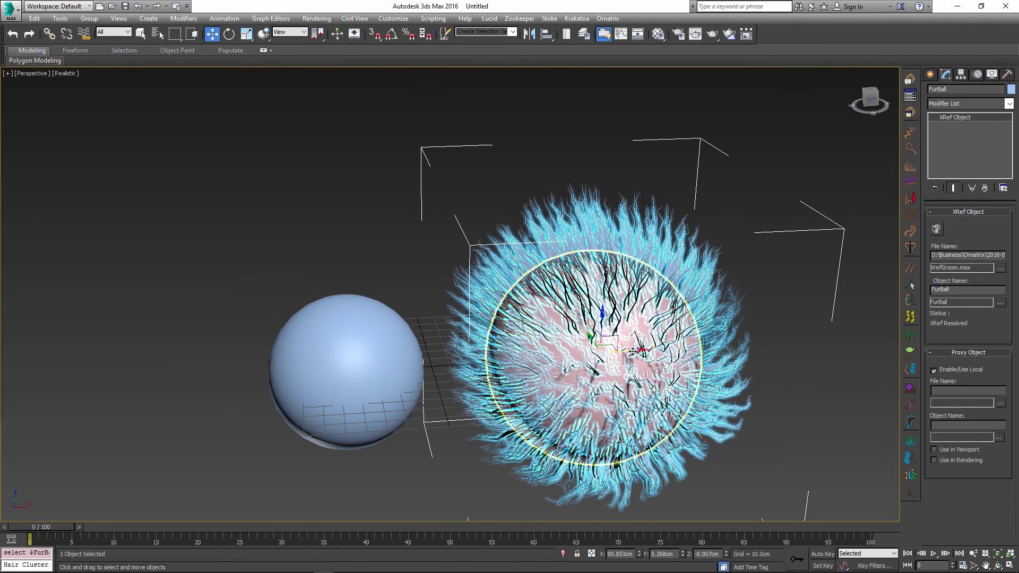
{"action": "left_click_drag", "start_coordinate": [632, 351], "coordinate": [627, 351]}
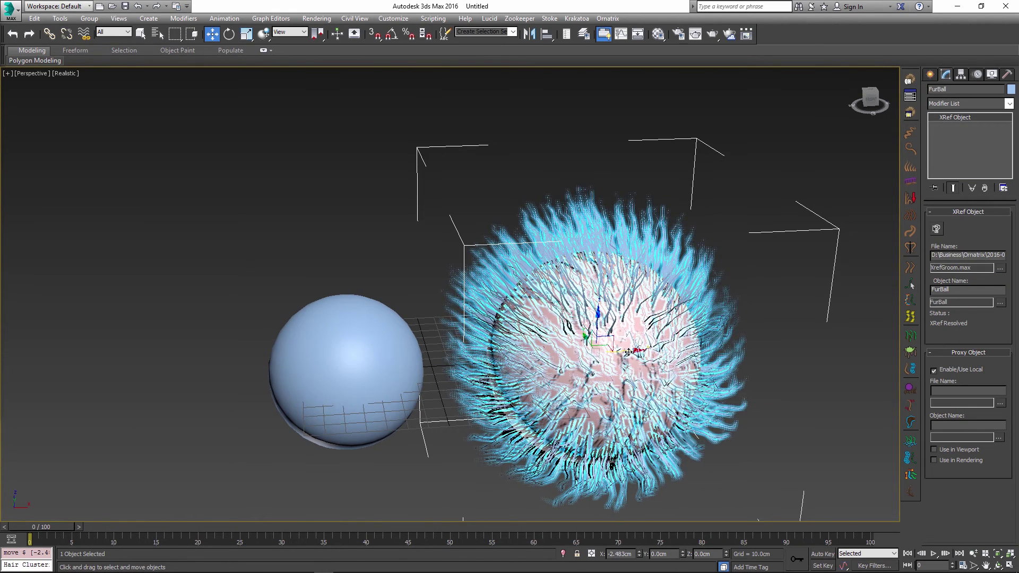
{"action": "right_click", "coordinate": [592, 231]}
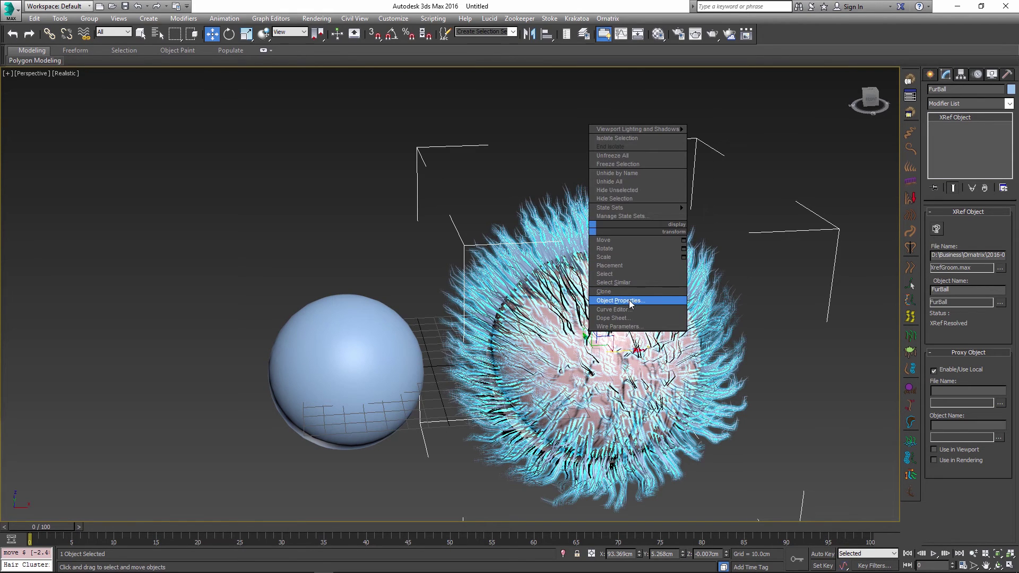
{"action": "left_click", "coordinate": [573, 212]}
{"action": "right_click", "coordinate": [571, 206]}
{"action": "left_click", "coordinate": [611, 277]}
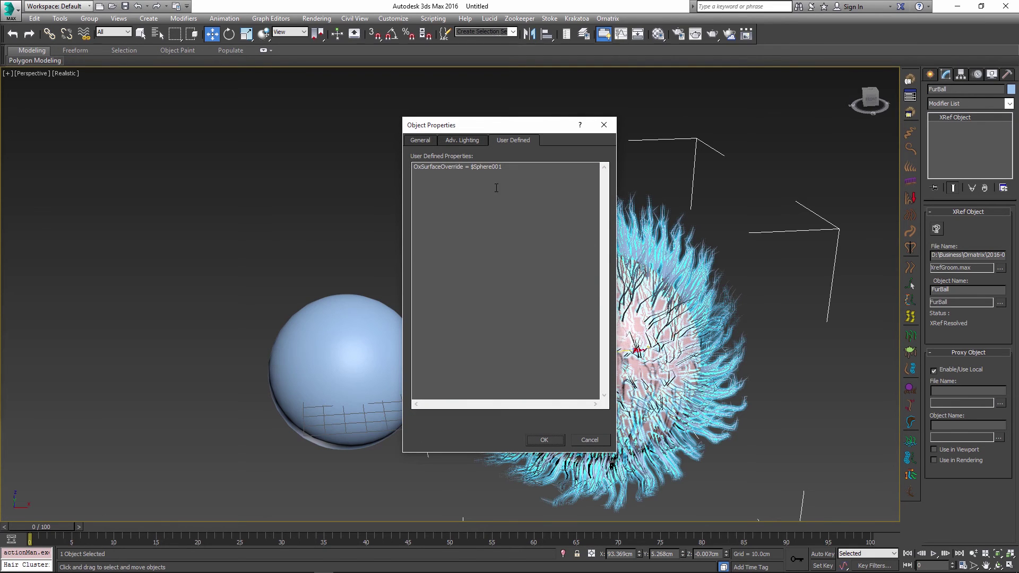
{"action": "double_click", "coordinate": [464, 167]}
{"action": "left_click_drag", "start_coordinate": [471, 167], "coordinate": [501, 168]}
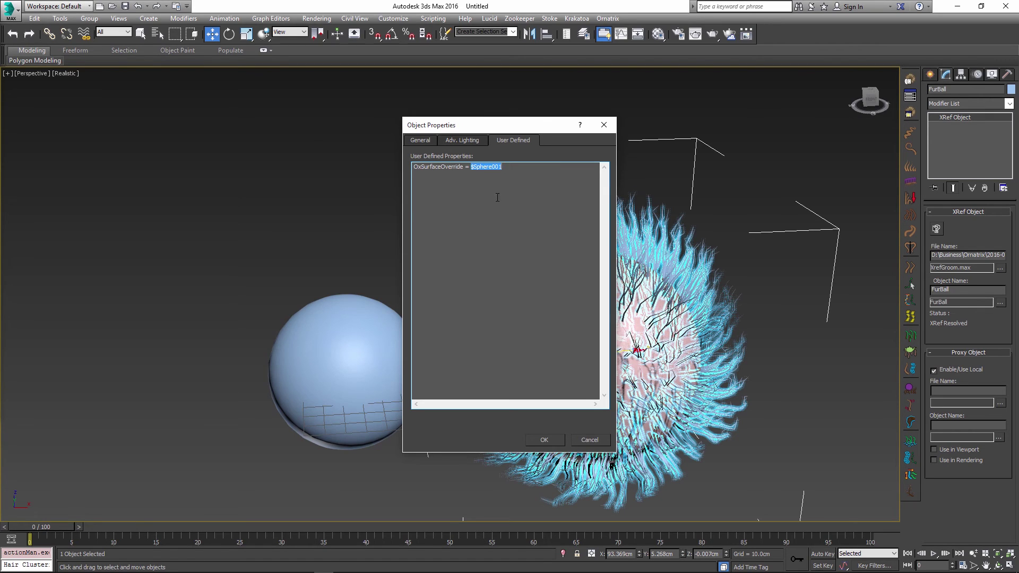
{"action": "left_click_drag", "start_coordinate": [515, 133], "coordinate": [262, 191]}
{"action": "left_click", "coordinate": [288, 197]}
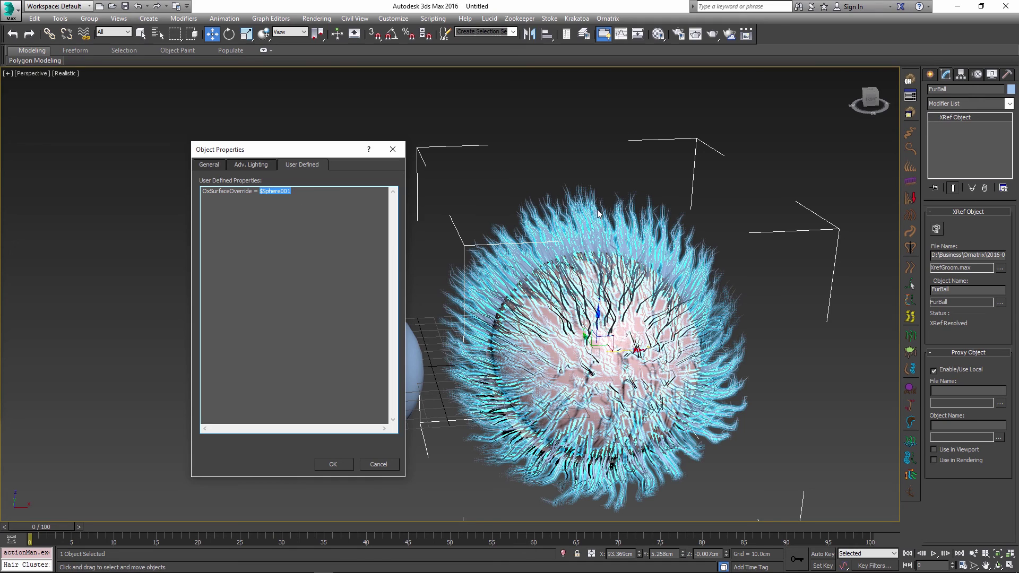
{"action": "left_click", "coordinate": [327, 466]}
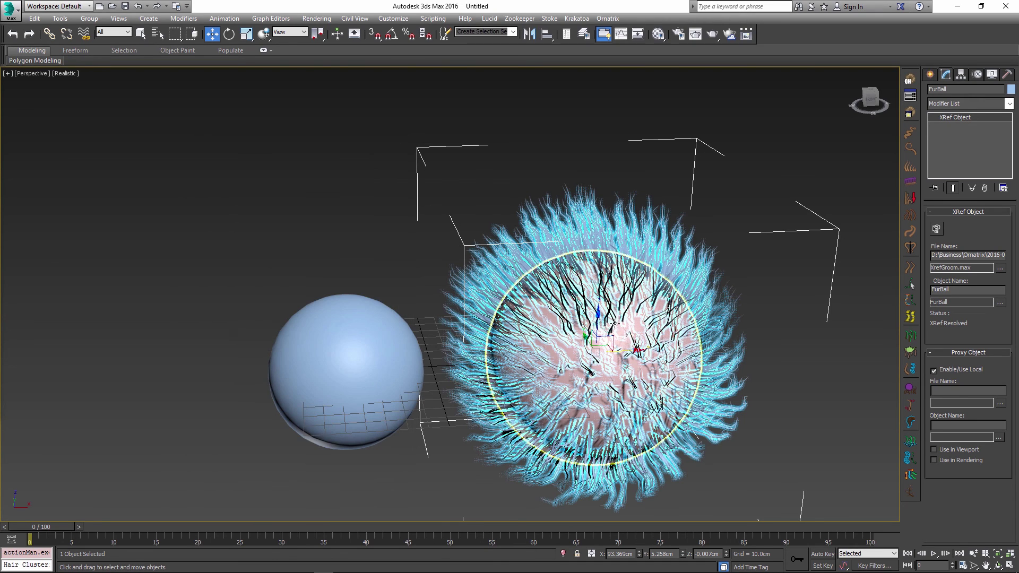